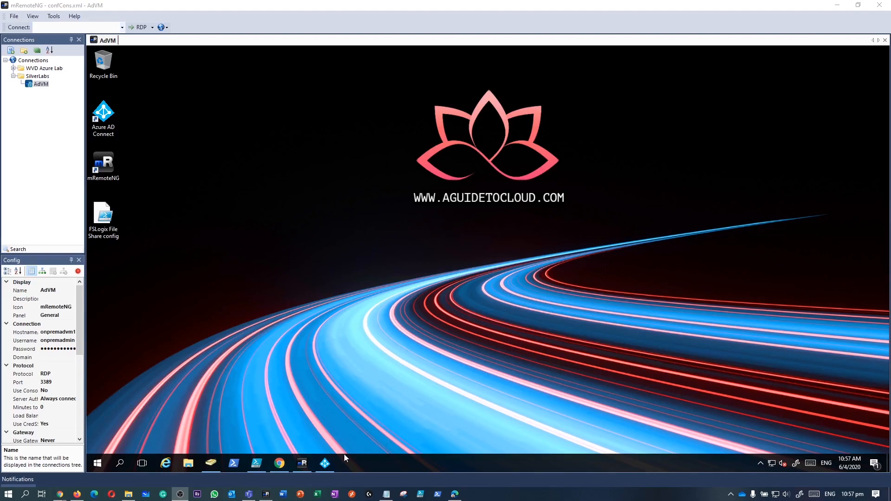
left_click(256, 463)
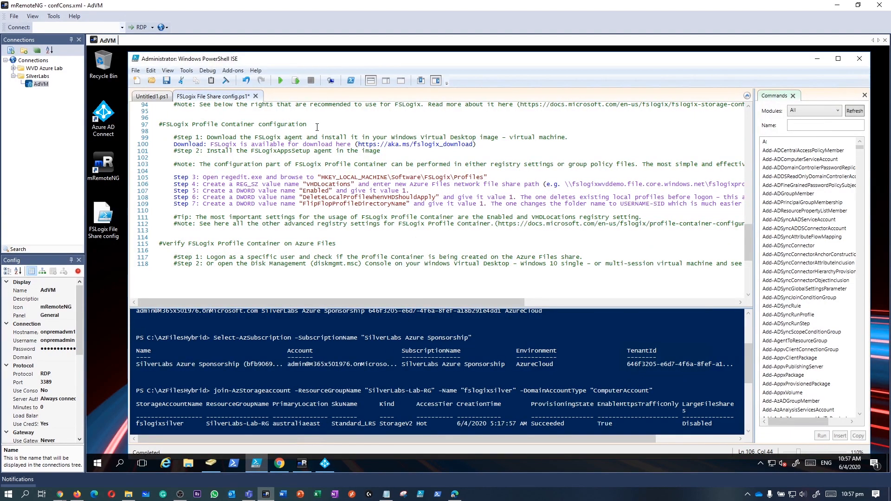
left_click_drag(307, 123, 158, 125)
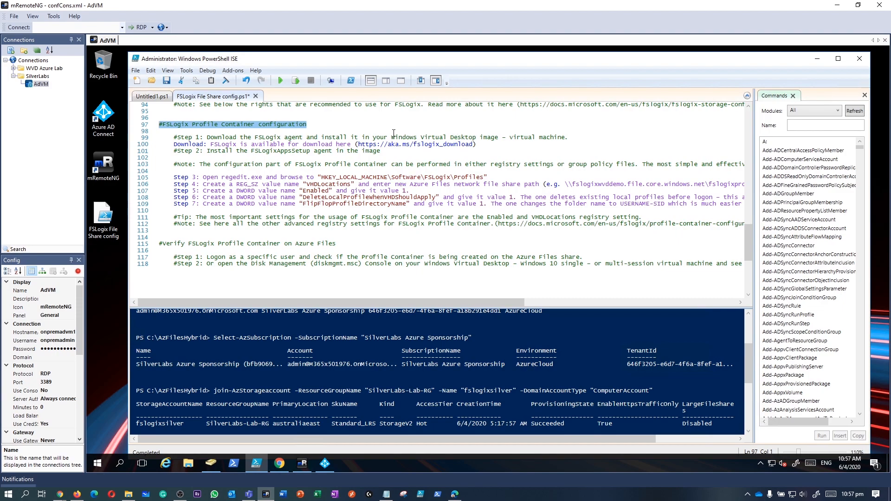
left_click_drag(392, 138, 568, 137)
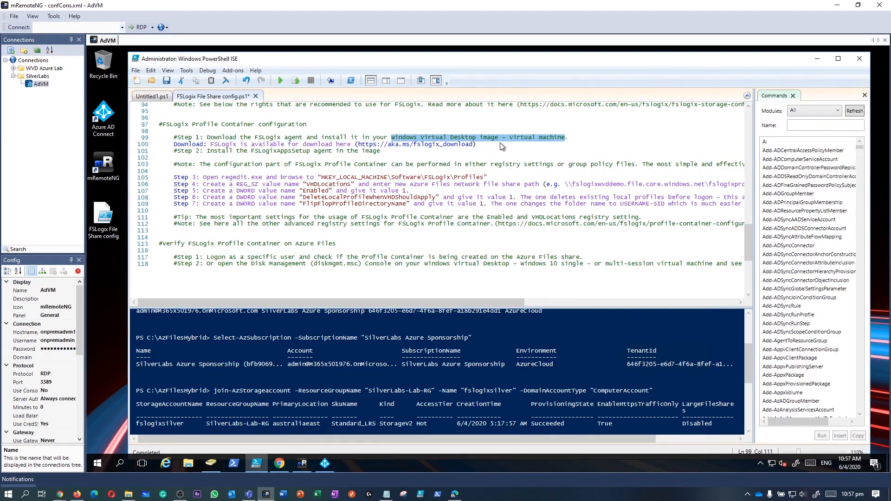
left_click(474, 144)
left_click_drag(475, 144, 362, 144)
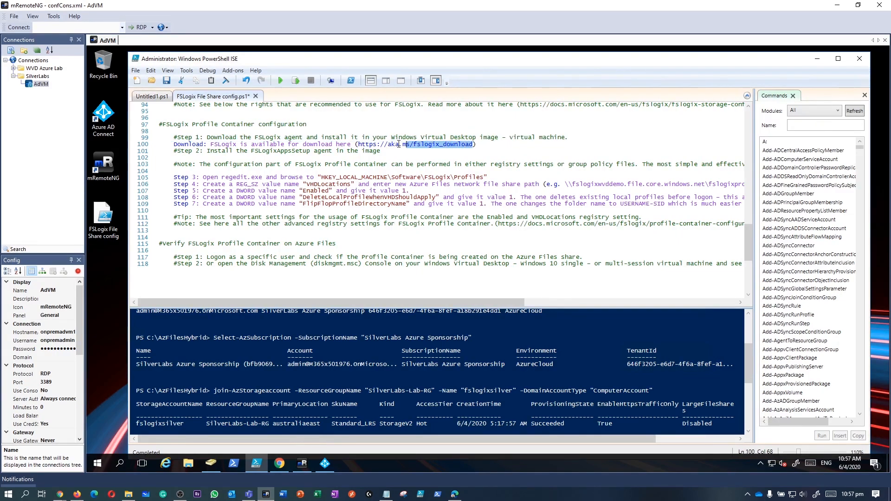
right_click(366, 147)
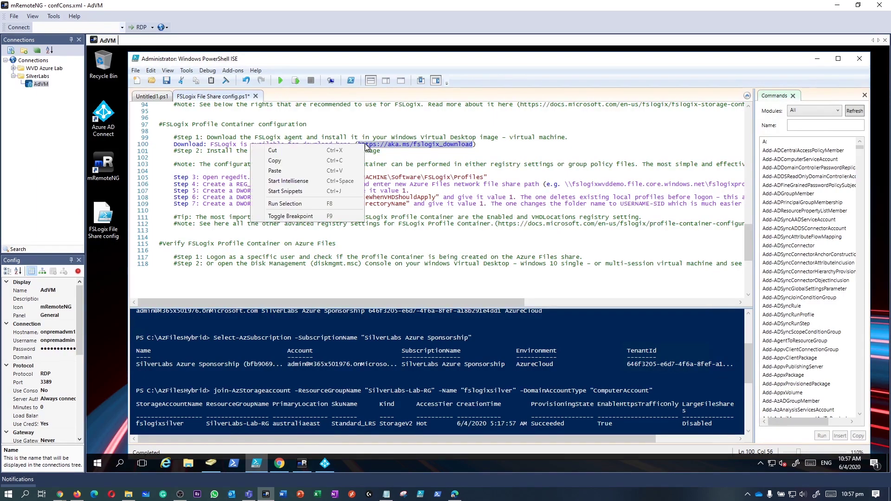
left_click(343, 161)
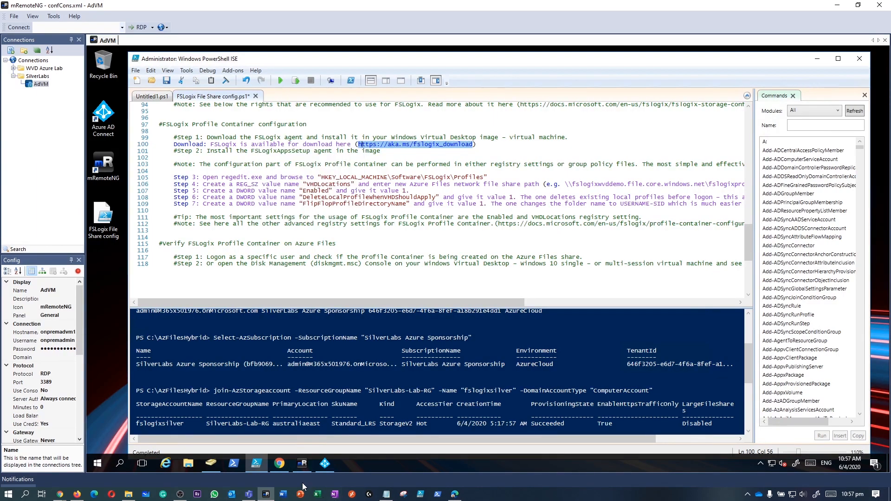
Switch to the WVD-0 remote desktop and launch Microsoft Edge from Start
left_click(300, 464)
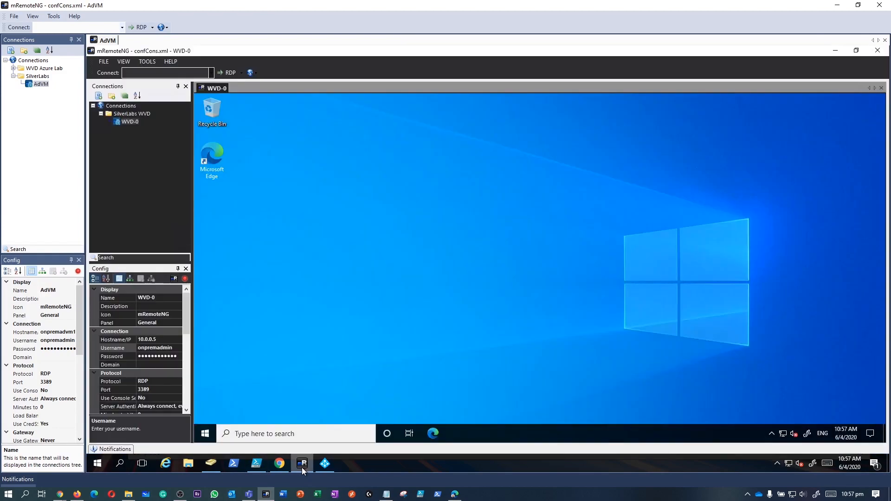
left_click(150, 348)
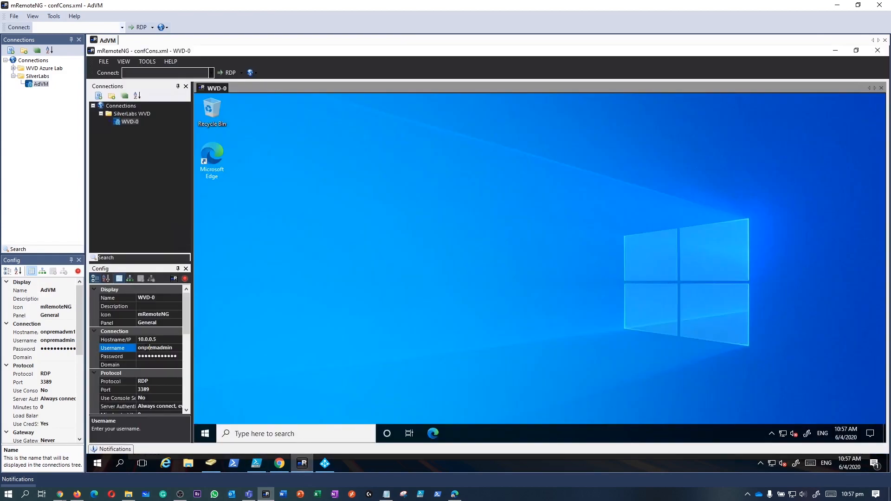
left_click_drag(149, 348, 178, 347)
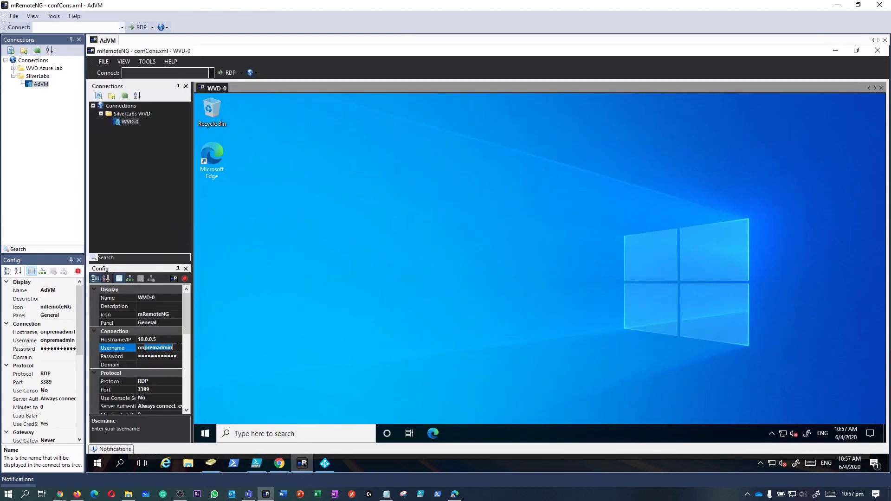
left_click(206, 433)
left_click(205, 327)
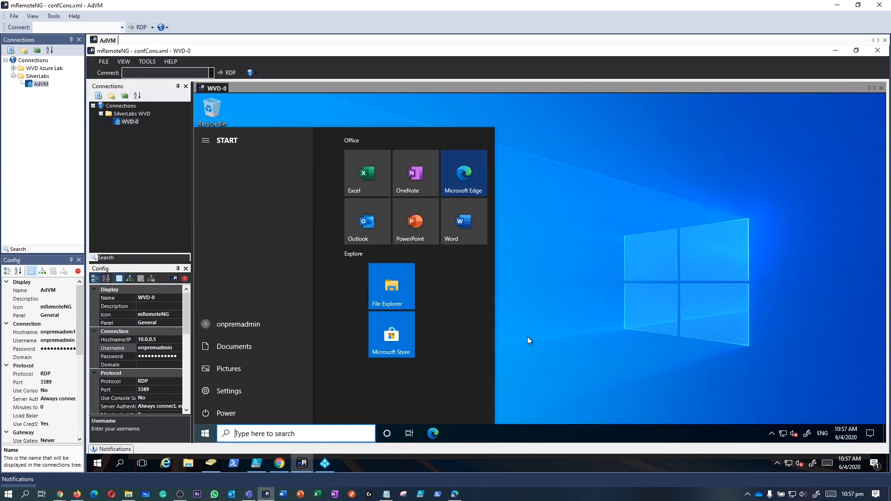
left_click(502, 313)
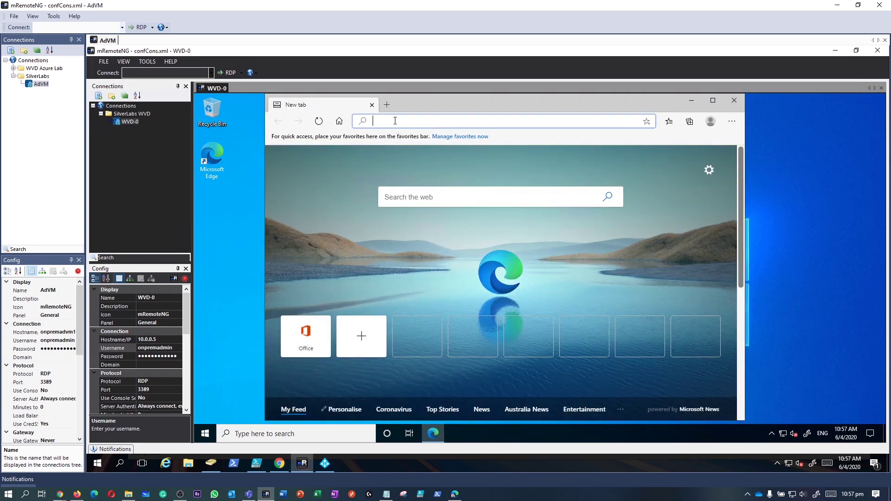
Paste the FSLogix download link into the address bar and load it to download the zip
right_click(395, 120)
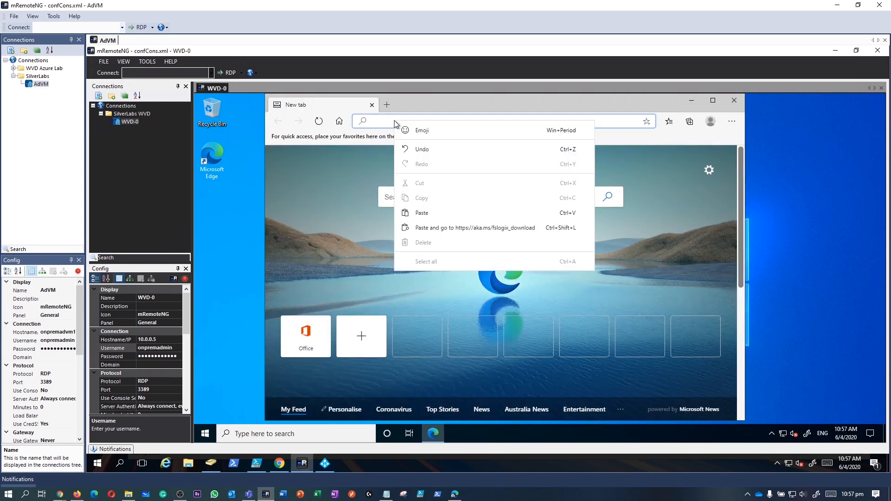
left_click(434, 213)
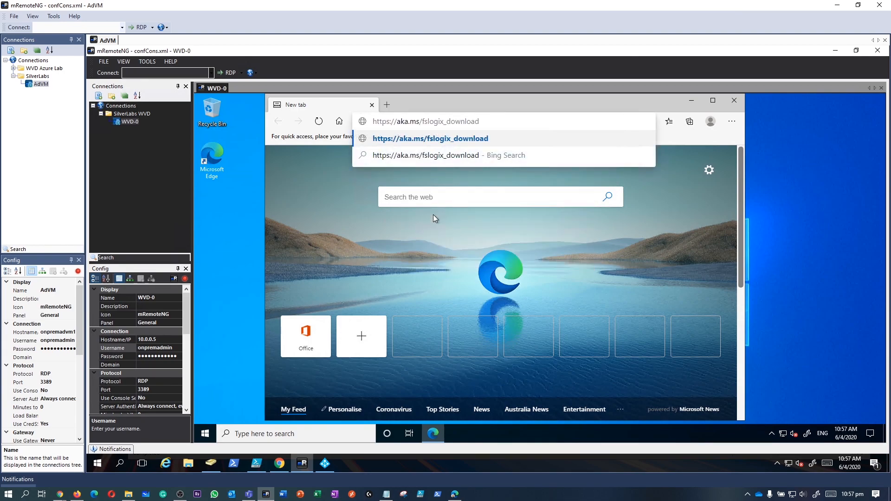
key("Return")
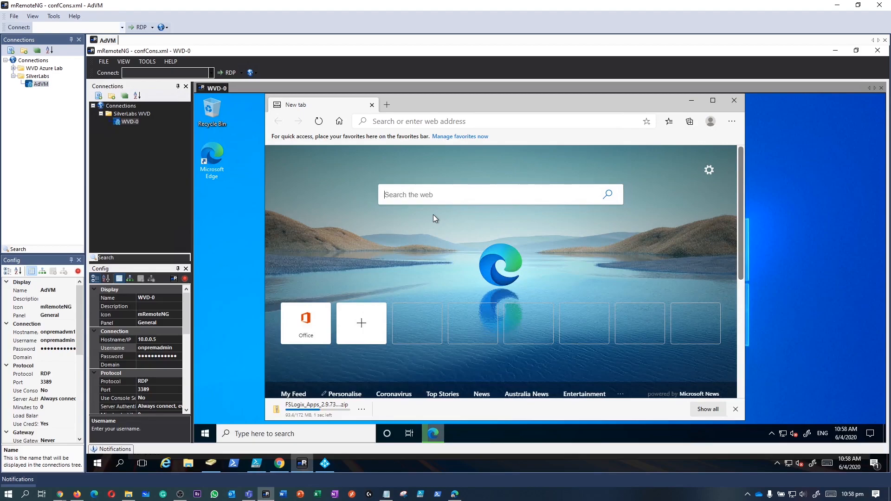
Show the FSLogix_Apps_2.9.7349.30108.zip in Downloads and extract it into a folder
left_click(362, 409)
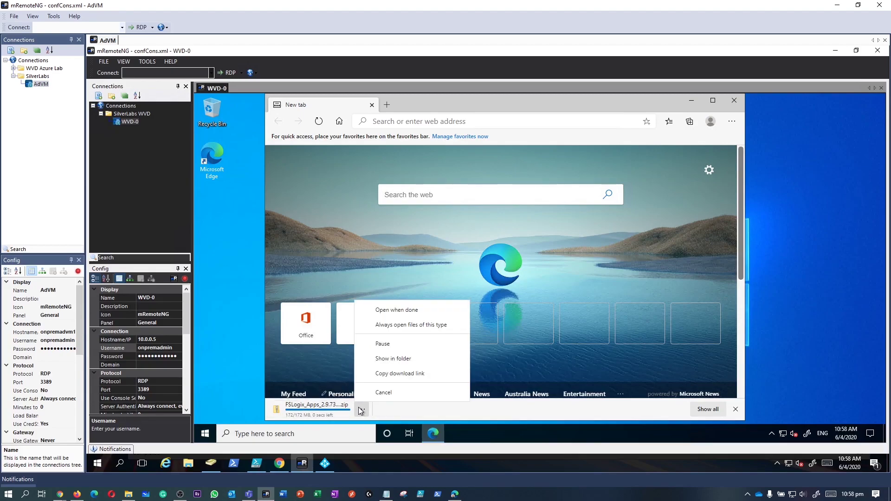
left_click(400, 362)
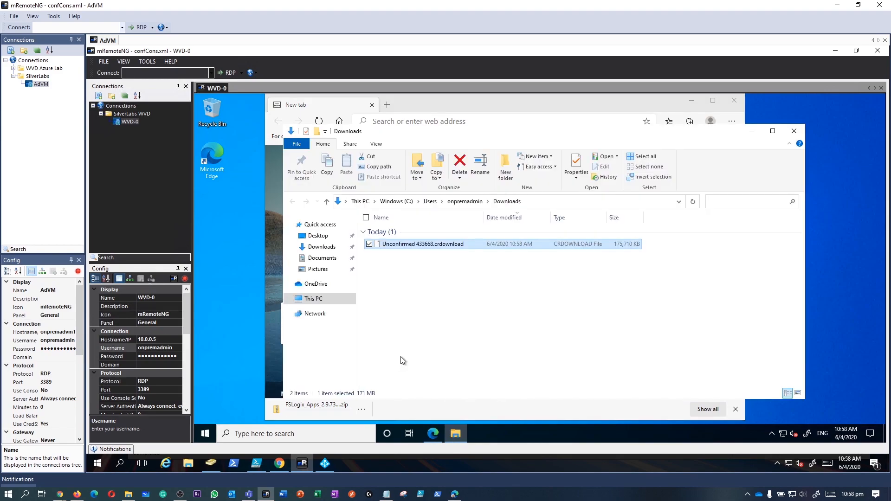
right_click(469, 309)
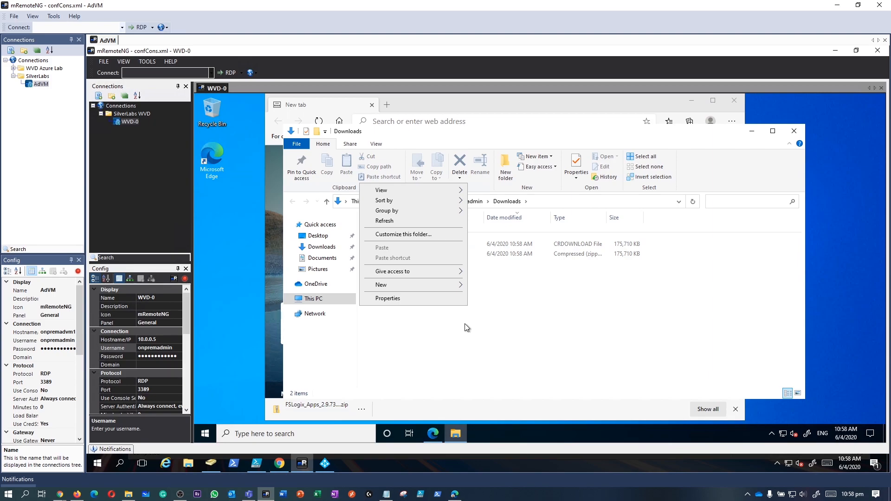
left_click(399, 218)
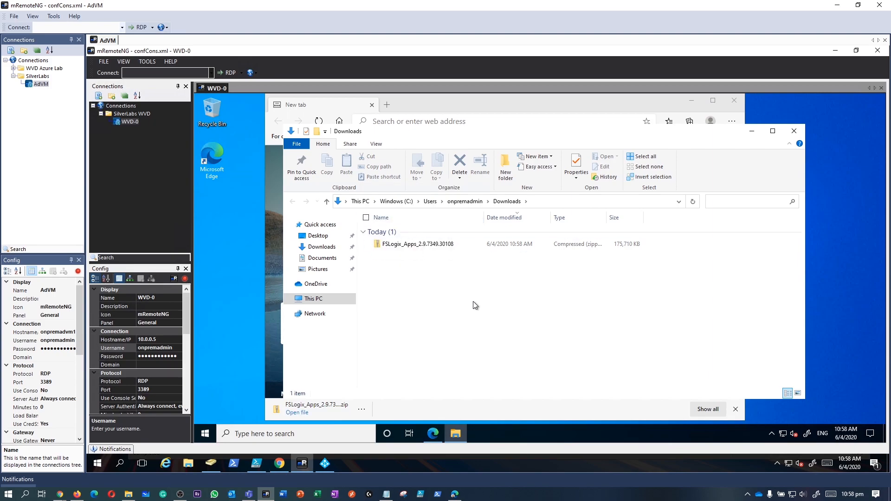
left_click(433, 245)
right_click(432, 248)
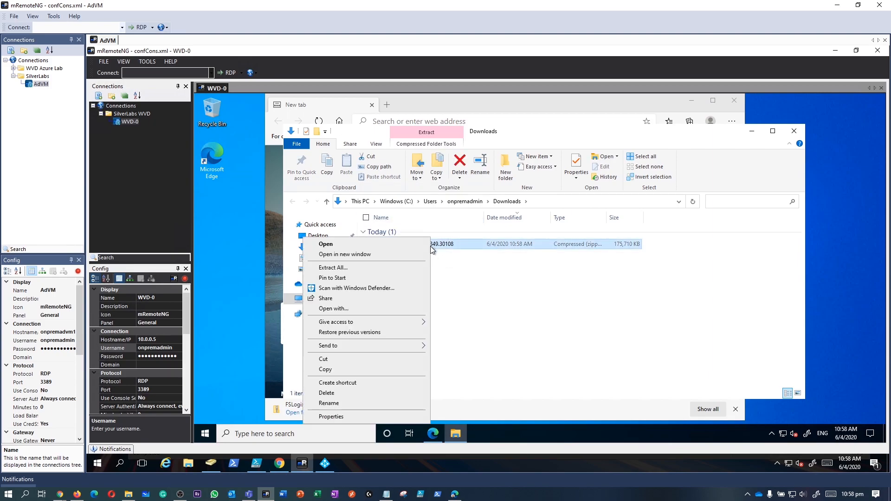
left_click(394, 268)
left_click(624, 353)
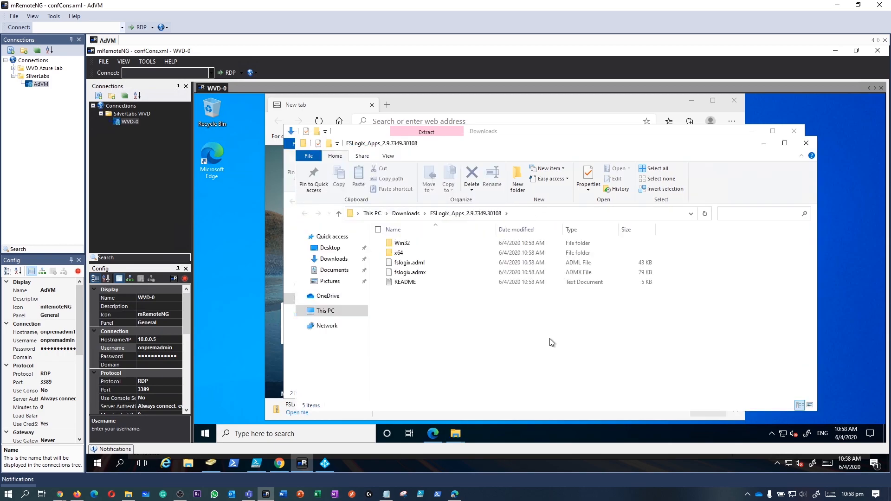
Browse the extracted x64 Release and Win32 Release folders to locate FSLogixAppsSetup
left_click(401, 253)
double_click(402, 253)
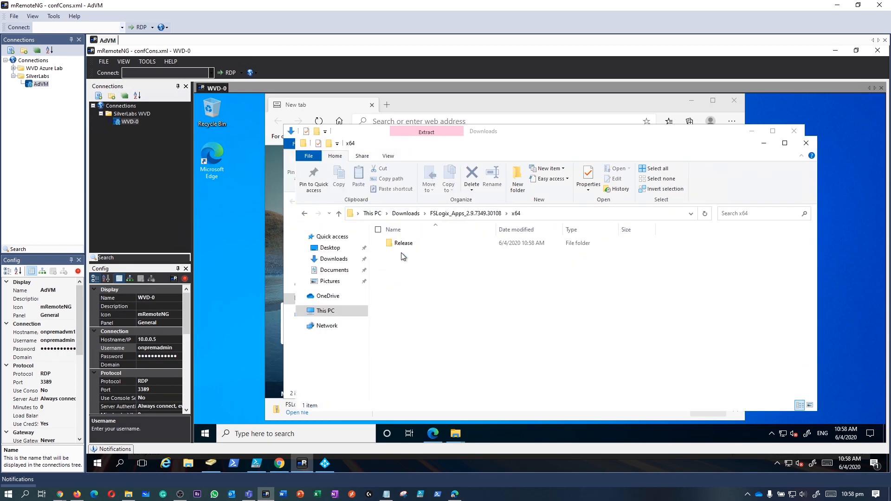
double_click(412, 244)
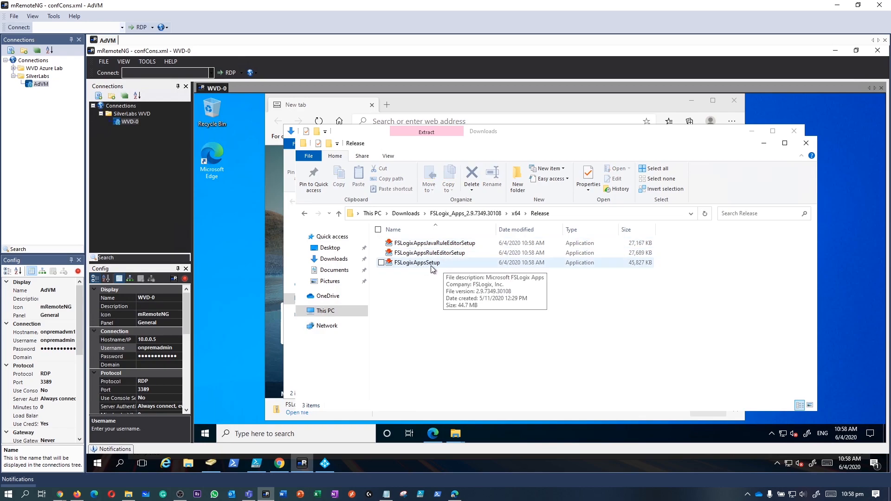
left_click(516, 213)
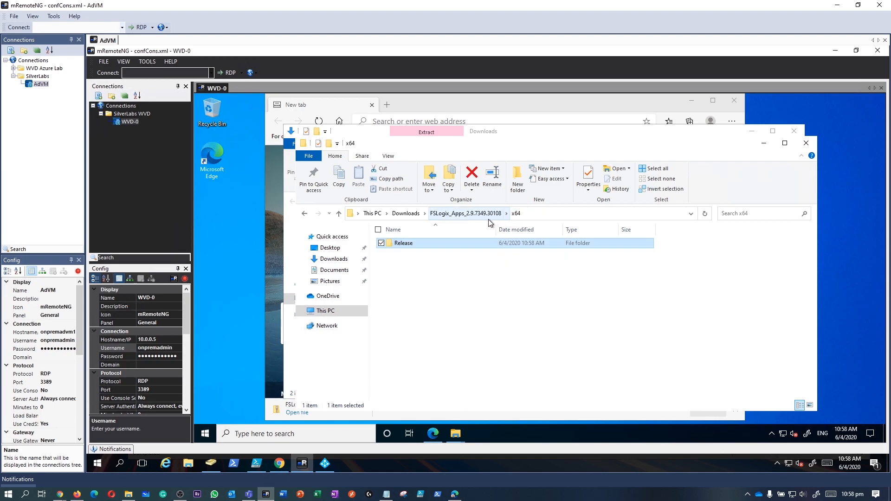
left_click(466, 213)
left_click(404, 243)
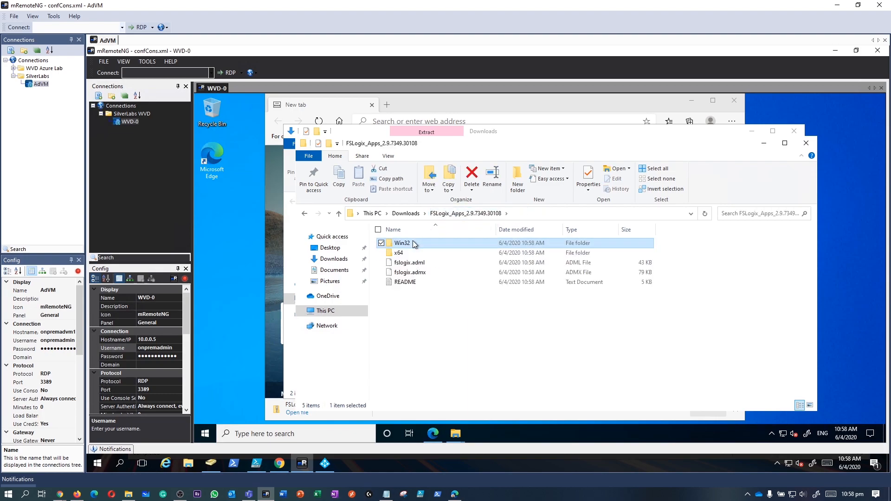
double_click(413, 243)
double_click(414, 244)
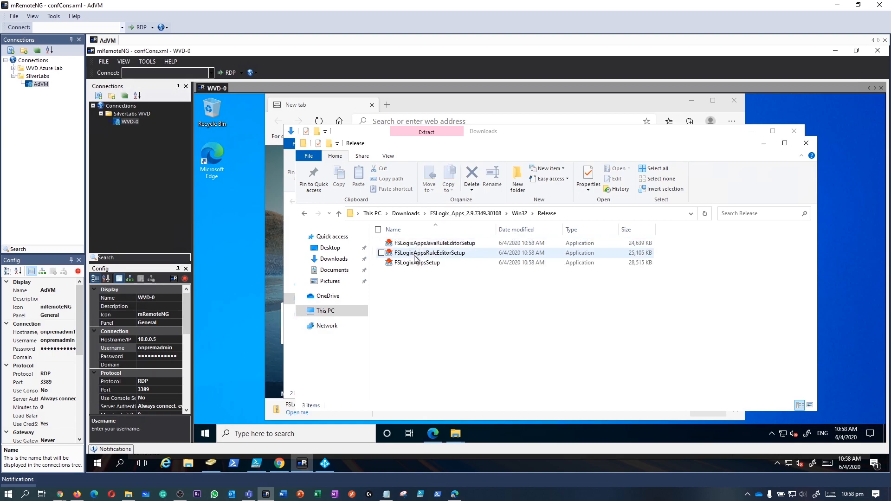
left_click(491, 214)
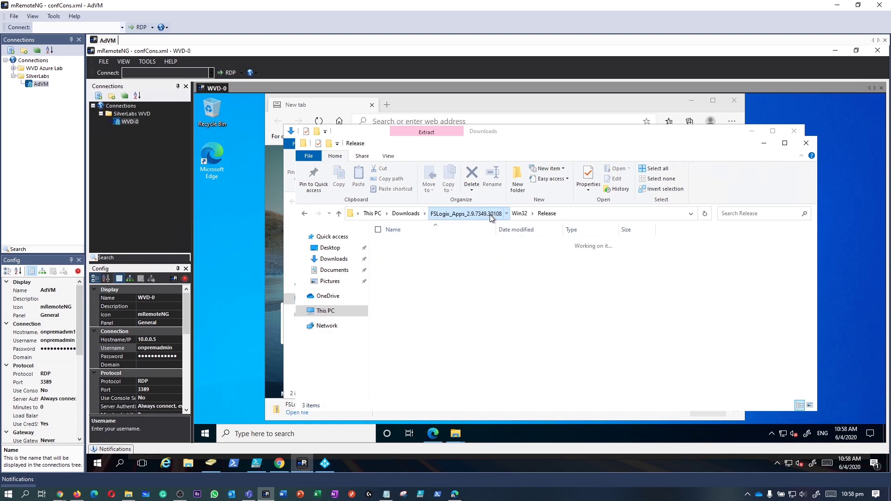
left_click(807, 143)
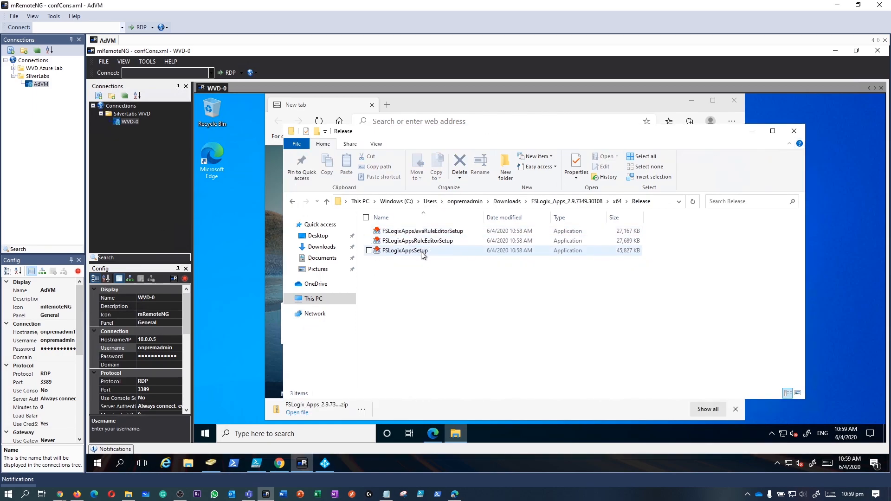
Run the 64-bit FSLogixAppsSetup, accept the license terms, install and close the successful setup
double_click(421, 251)
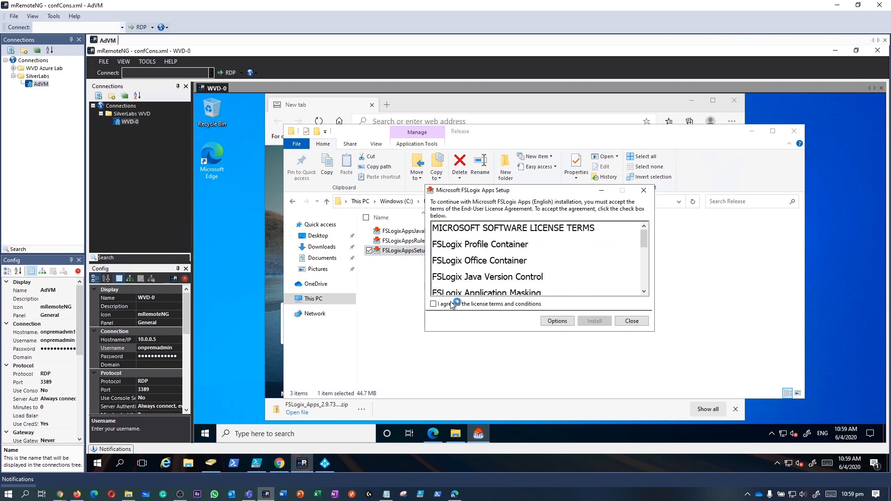
left_click(434, 305)
left_click(595, 321)
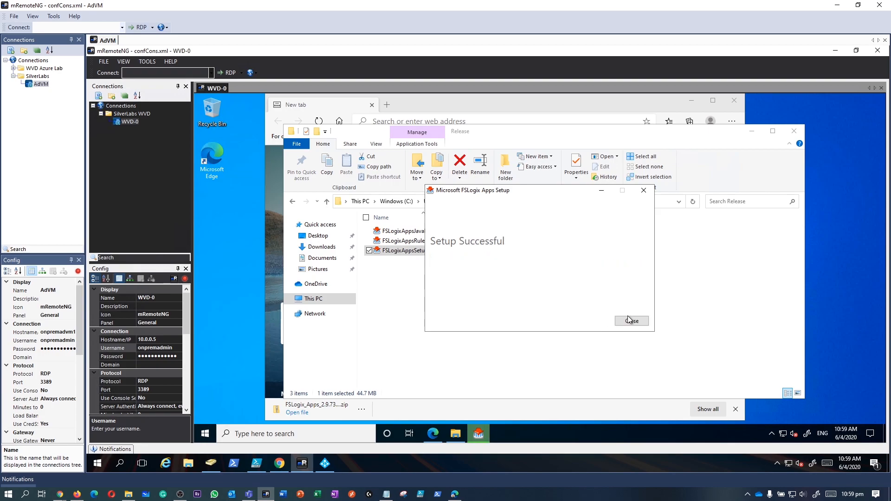
left_click(630, 324)
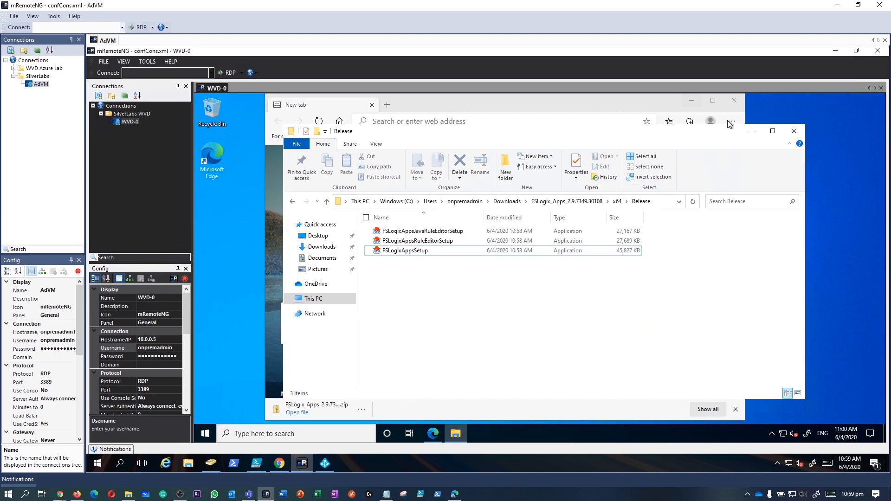
Minimise the remote windows and review the registry settings note in the PowerShell script
left_click(753, 132)
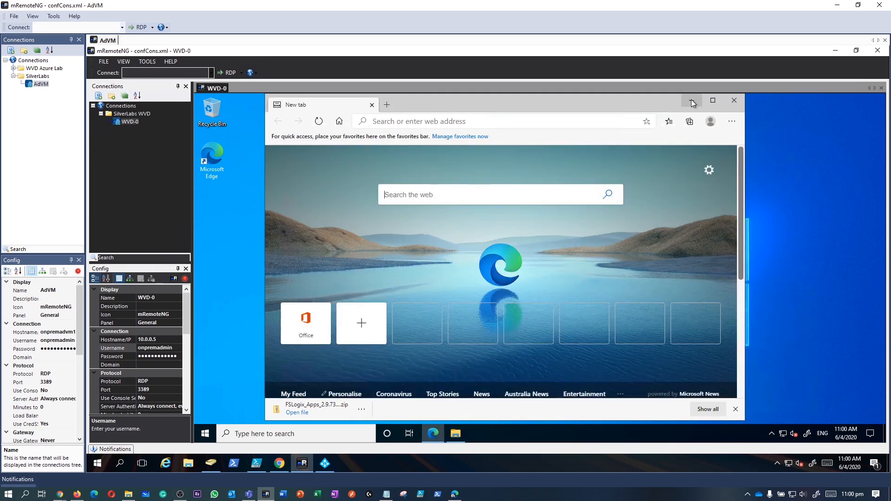
left_click(691, 100)
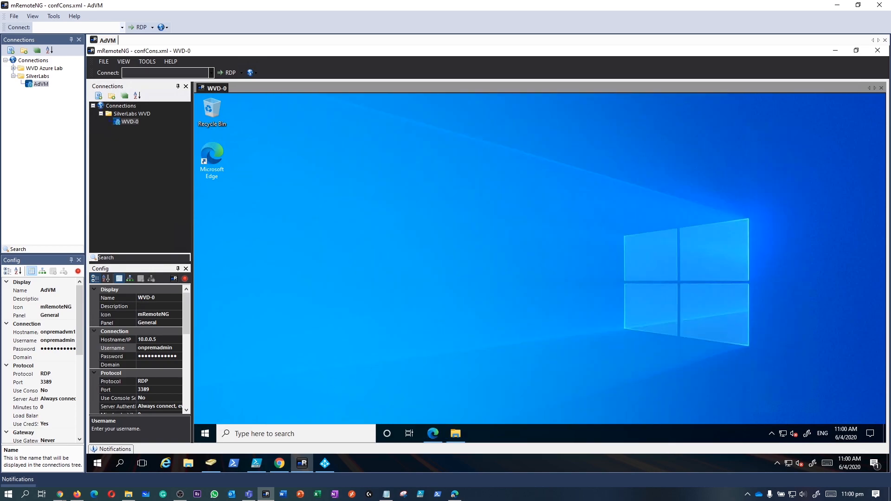
left_click(257, 465)
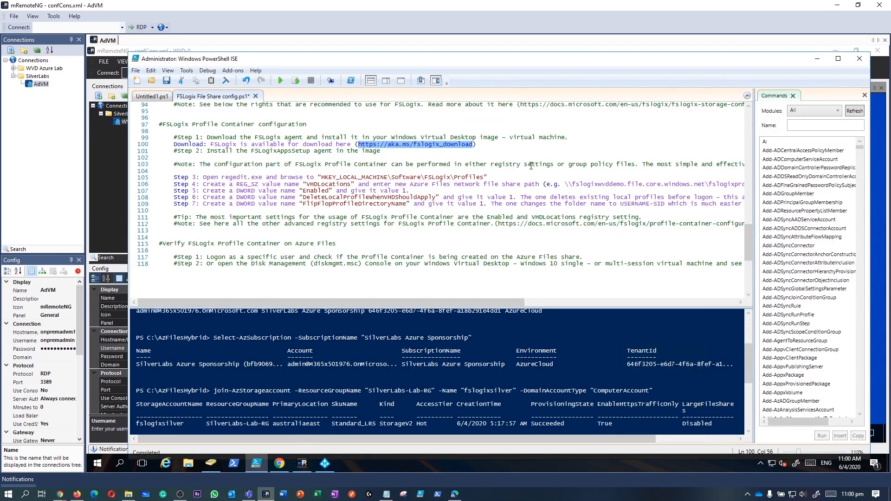
left_click_drag(468, 165, 630, 165)
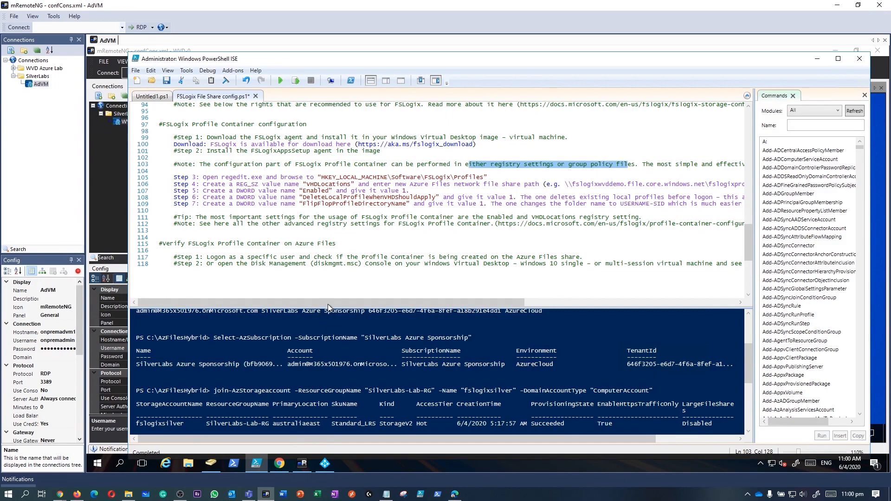
mouse_move(330, 303)
left_mouse_down()
mouse_move(436, 304)
mouse_move(293, 304)
left_mouse_up()
Return to WVD-0 and bring up the Run prompt from the Start quick menu for regedit
left_click(301, 464)
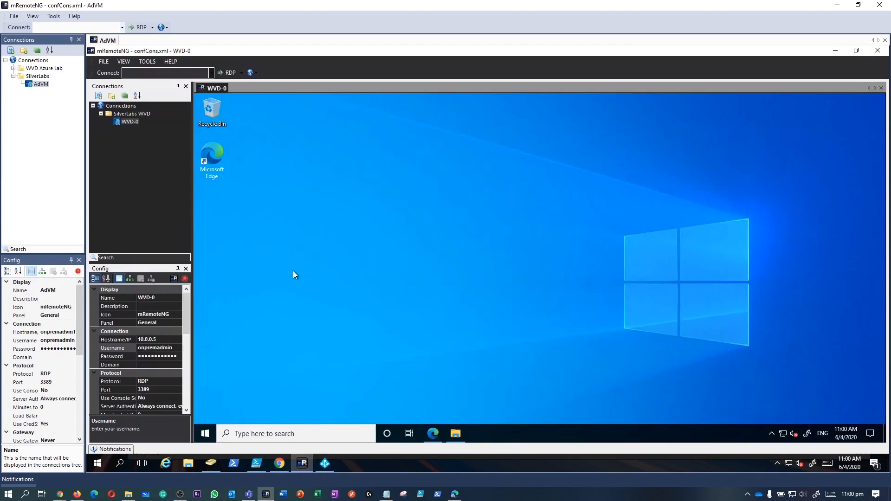
right_click(205, 433)
left_click(241, 389)
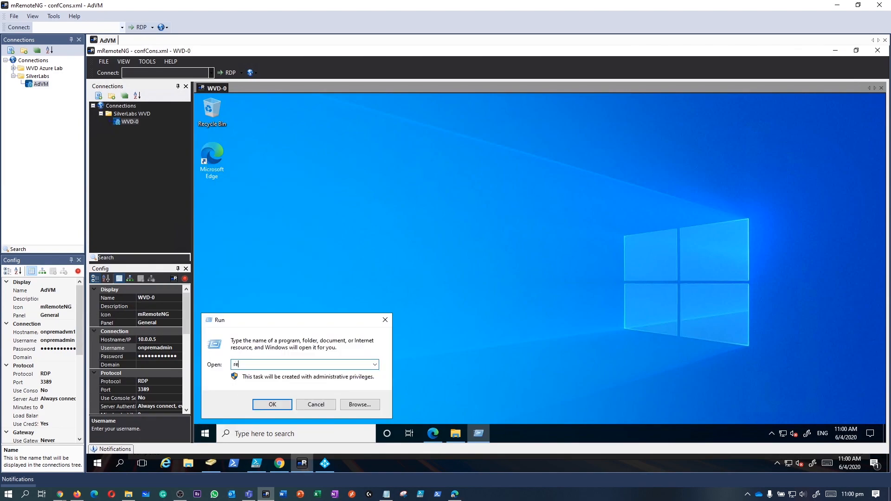
type("reg")
type("it.exe")
Launch Registry Editor and expand HKEY_LOCAL_MACHINE\SOFTWARE\FSLogix
key("Return")
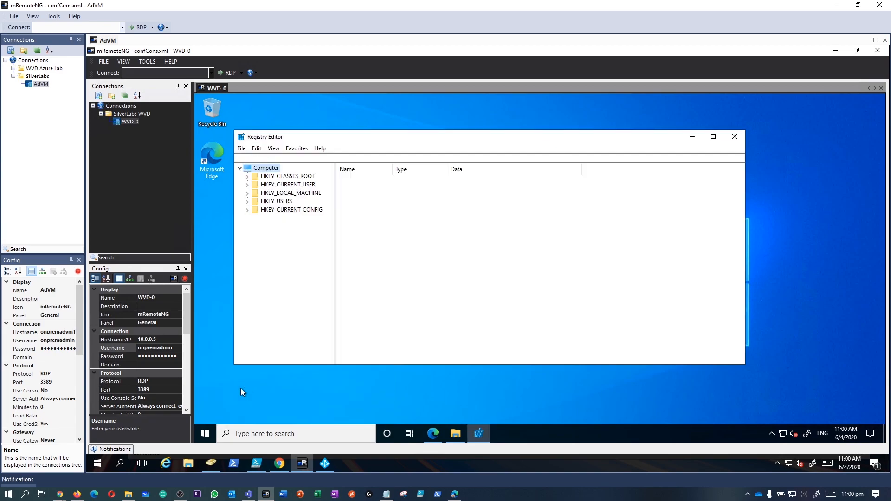
double_click(275, 193)
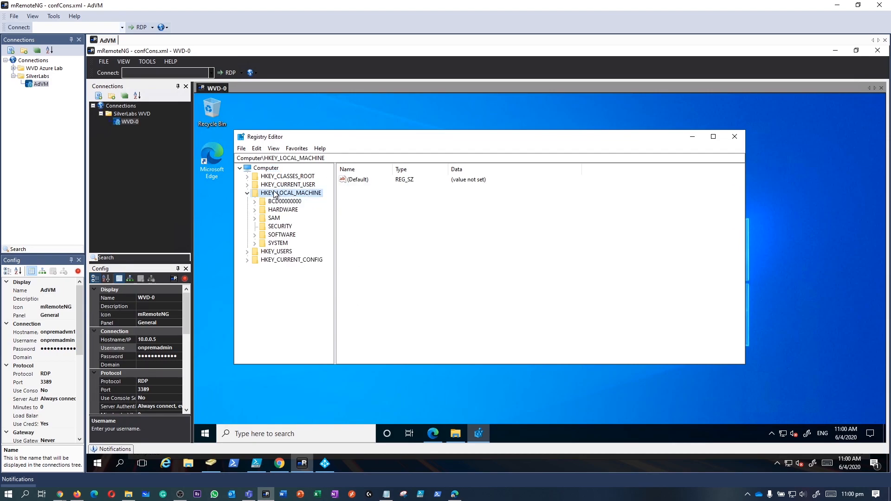
double_click(282, 235)
left_click(285, 234)
double_click(286, 235)
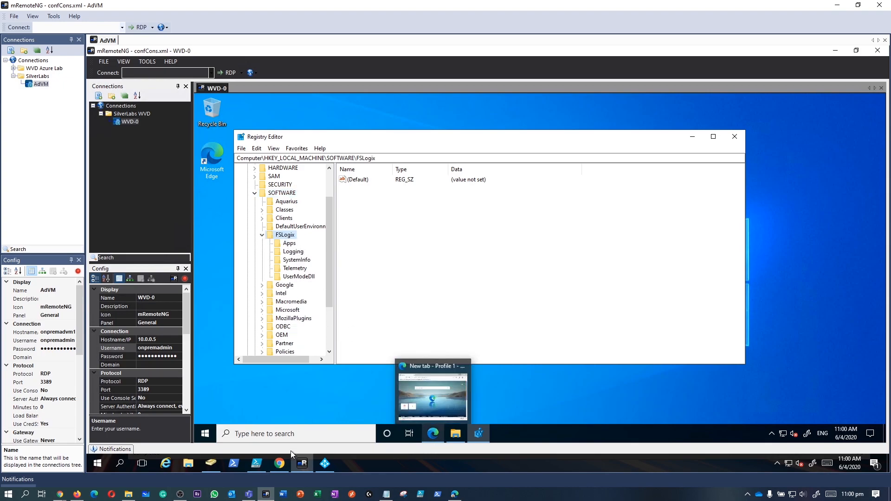
Copy the word Profiles from the PowerShell notes and return to the remote Registry Editor
left_click(255, 463)
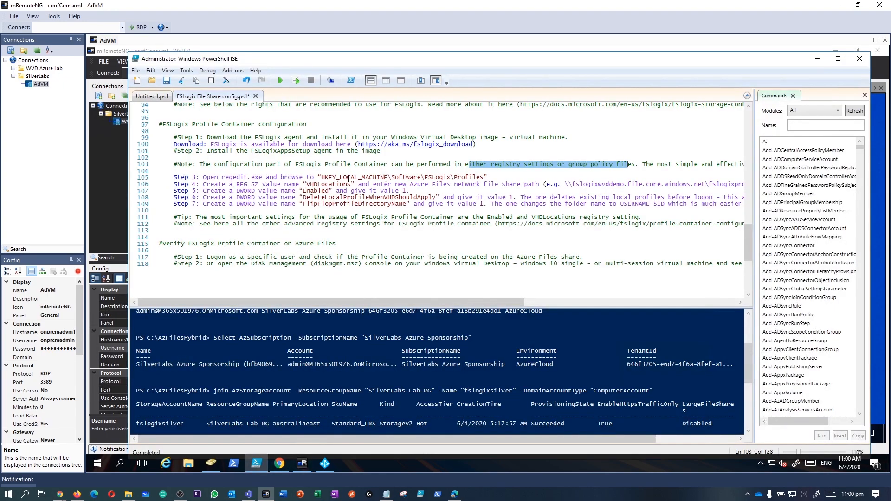
left_click_drag(456, 178, 484, 179)
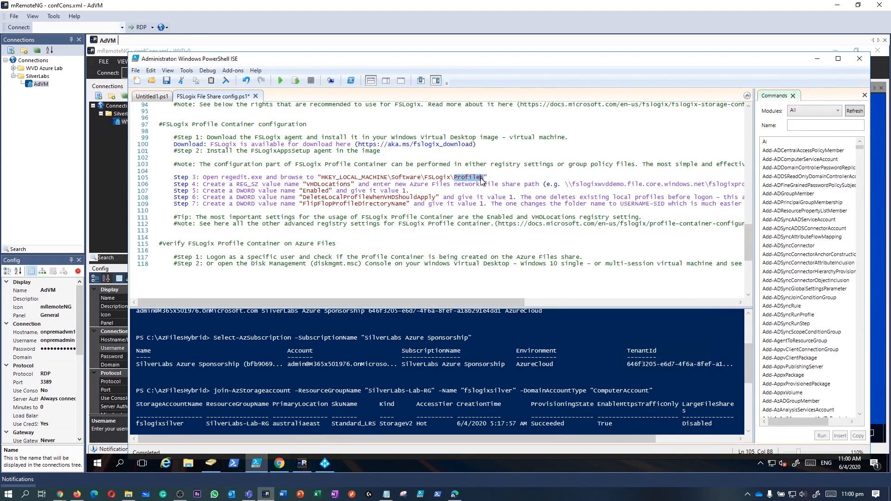
right_click(483, 182)
left_click(445, 198)
left_click(302, 467)
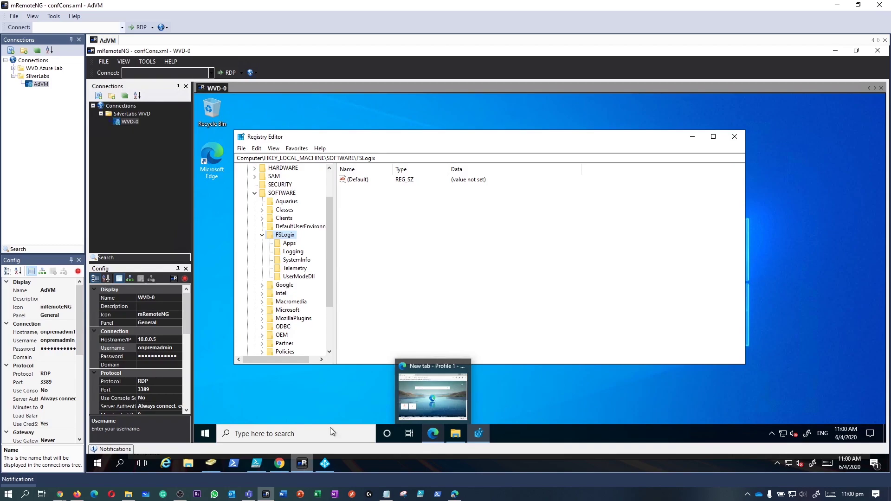
Create a new key named Profiles under FSLogix and switch back to the notes
right_click(291, 238)
mouse_move(311, 252)
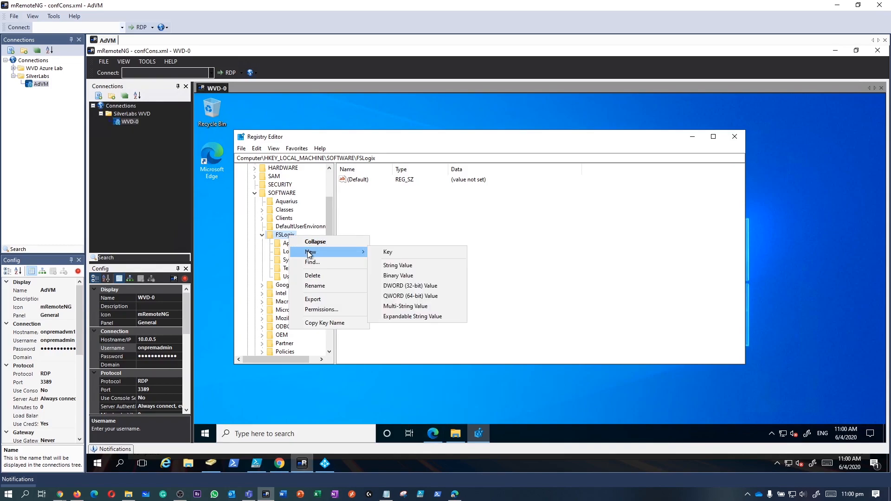
left_click(398, 256)
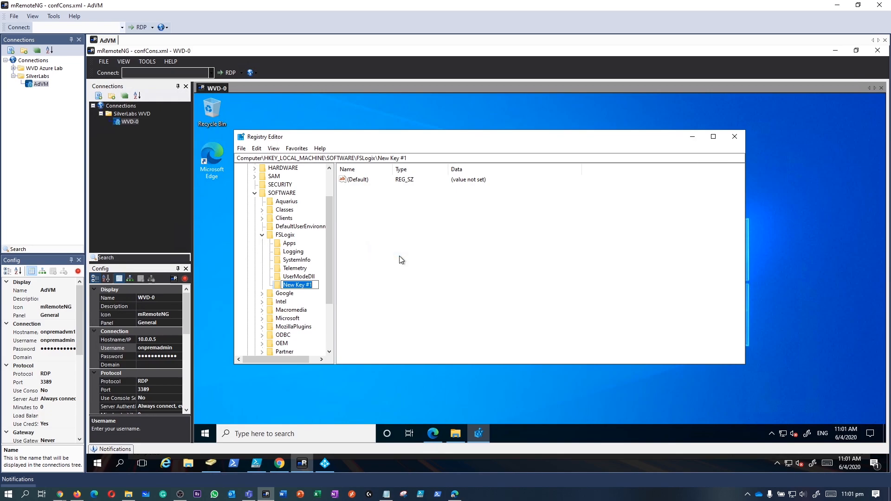
type("Profiles")
key("Return")
left_click(396, 265)
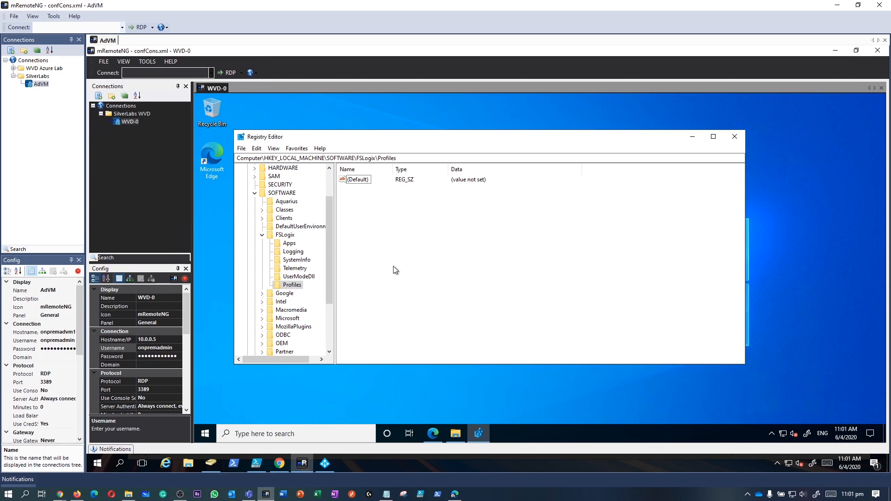
key("alt+Tab")
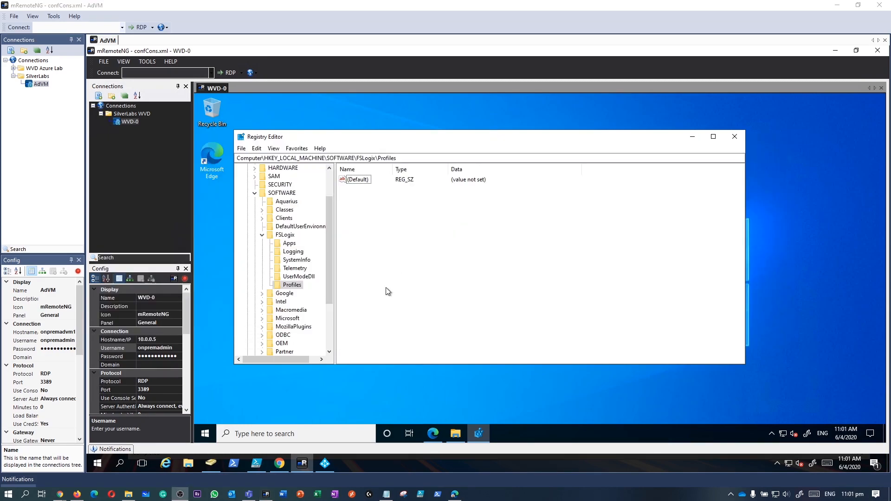
Copy the REG_SZ value name VHDLocations from the step 4 note in PowerShell ISE
left_click(256, 464)
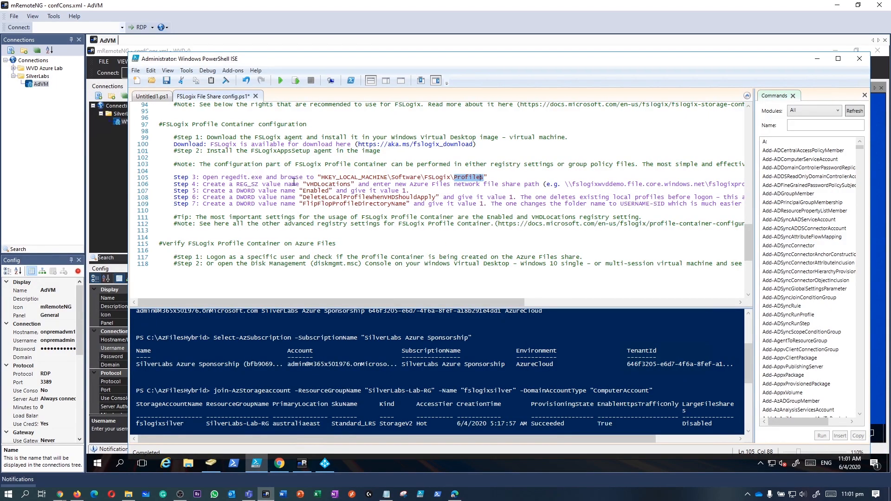
left_click_drag(237, 184, 259, 185)
left_click_drag(306, 185, 352, 185)
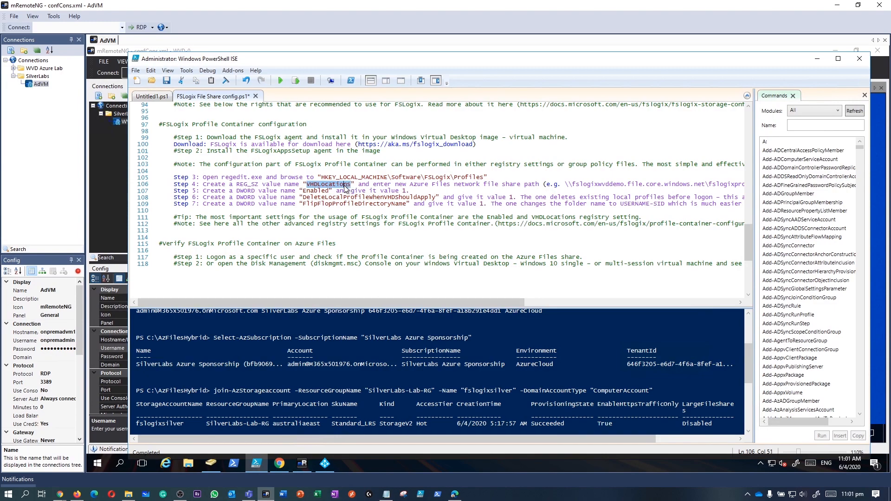
right_click(348, 185)
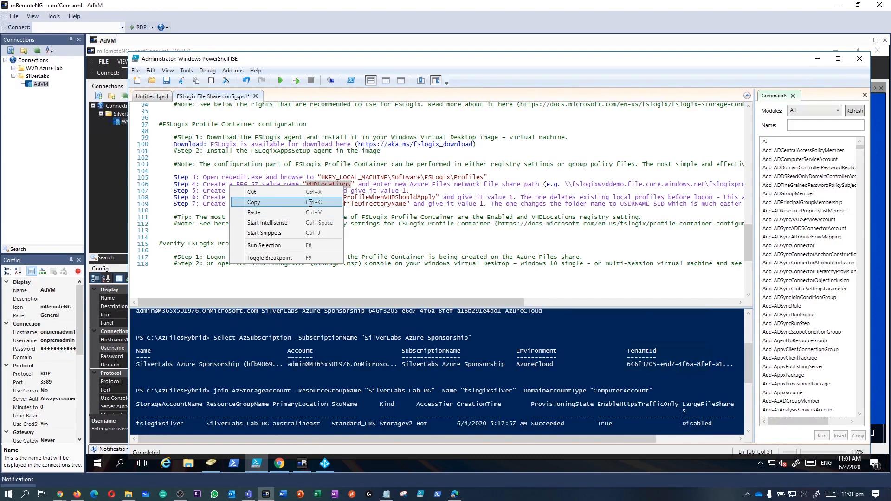
left_click(310, 203)
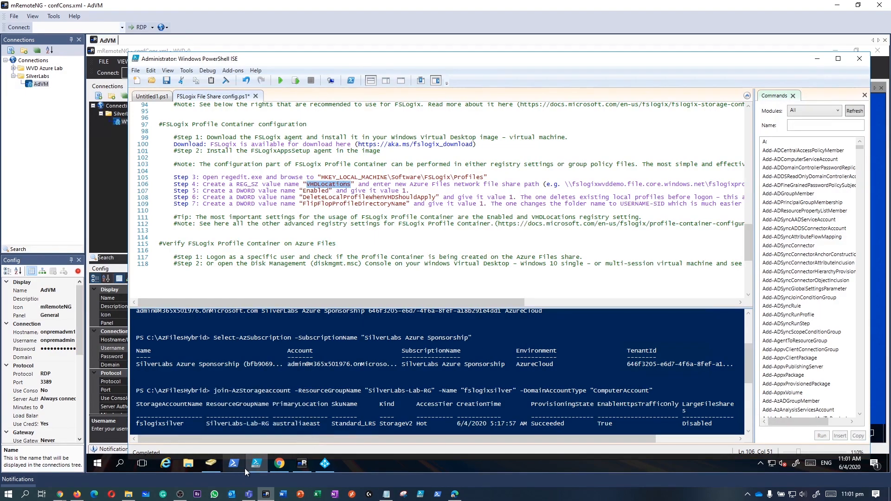
Add a new string value VHDLocations under Profiles and bring up its Edit String dialog
left_click(302, 463)
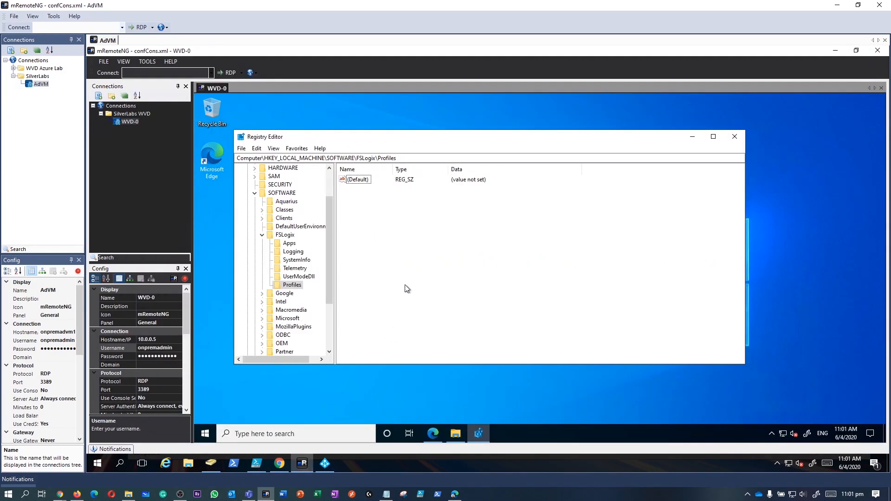
right_click(370, 202)
mouse_move(392, 208)
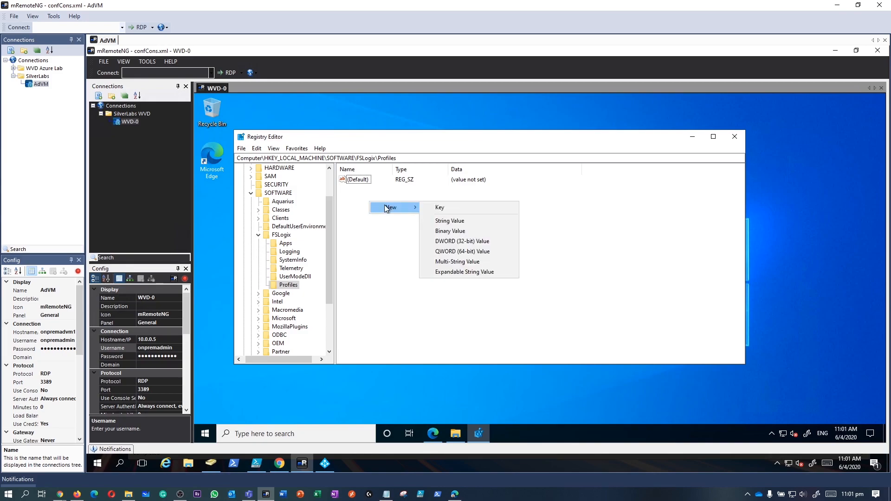
left_click(451, 221)
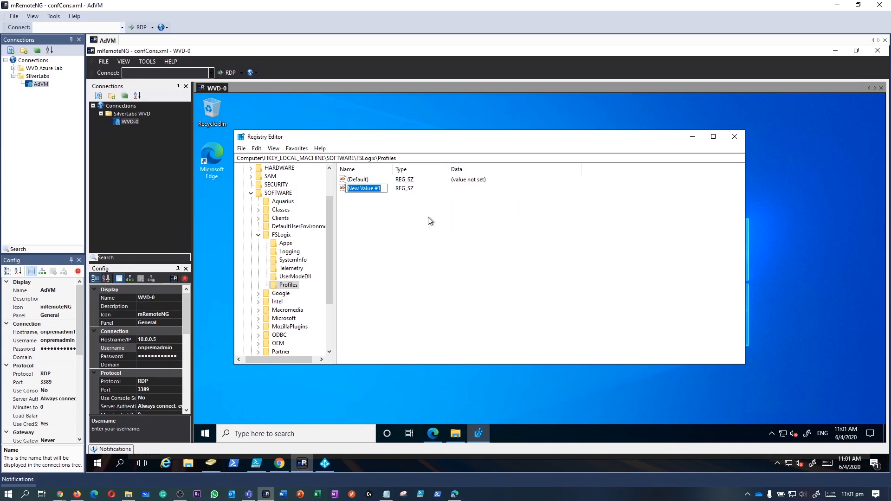
type("VHDLocations")
key("Return")
double_click(363, 189)
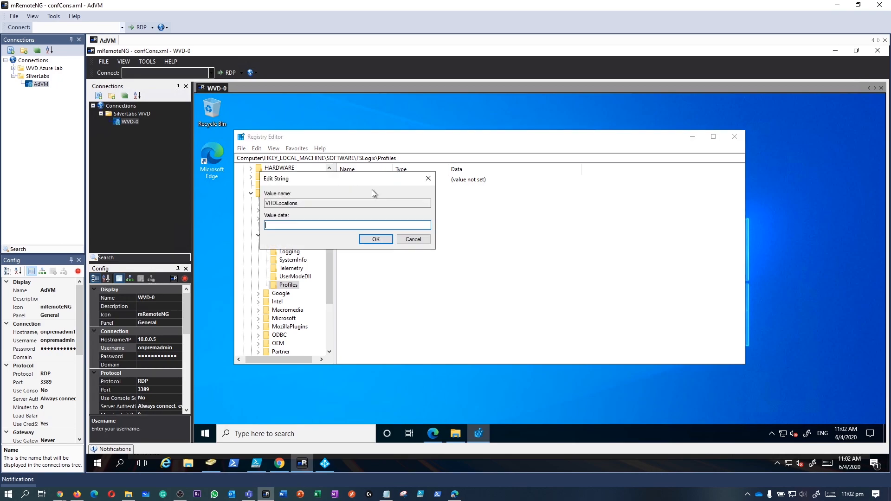
left_click_drag(370, 180, 479, 224)
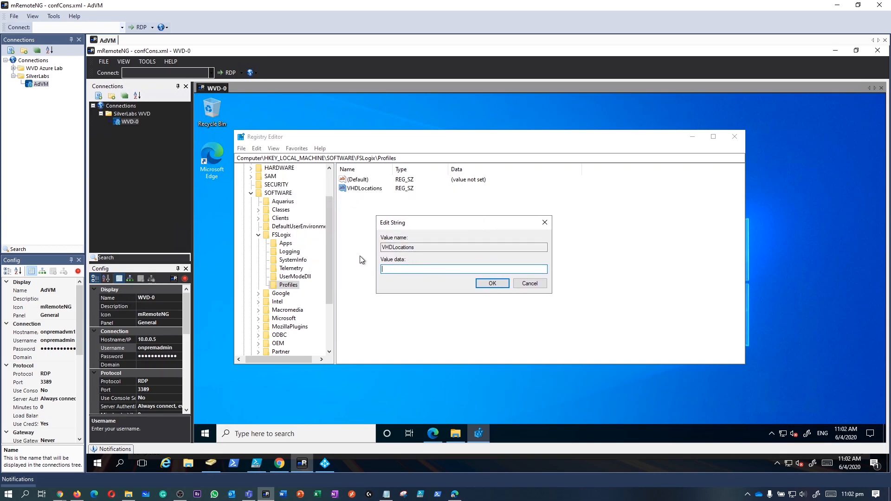
In the Azure portal, navigate to the fslogixsilver storage account's Properties page
mouse_move(60, 494)
left_click(52, 457)
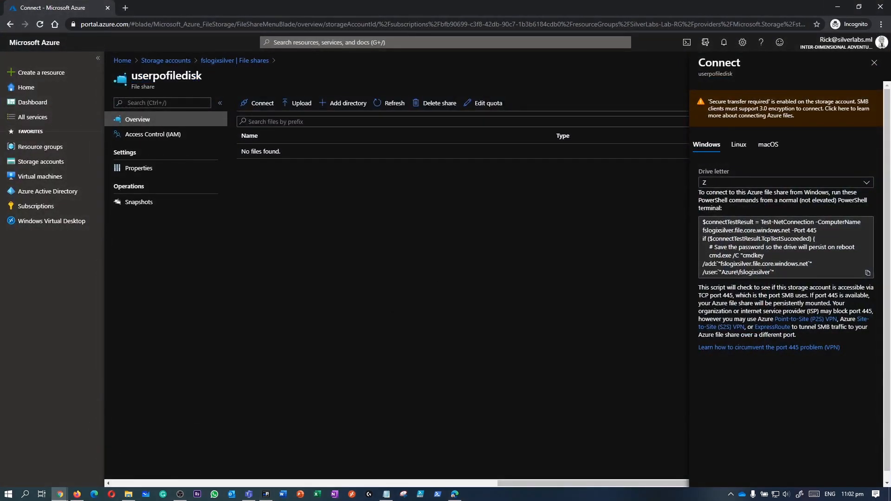
left_click(235, 60)
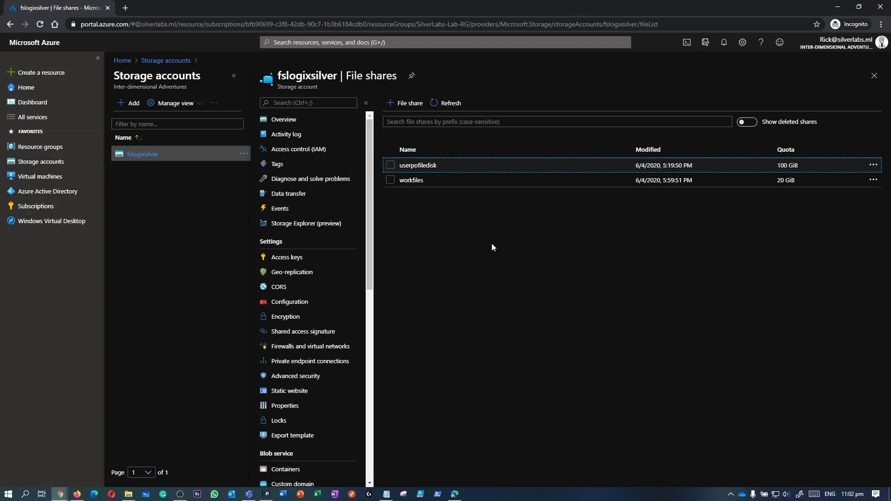
left_click(420, 165)
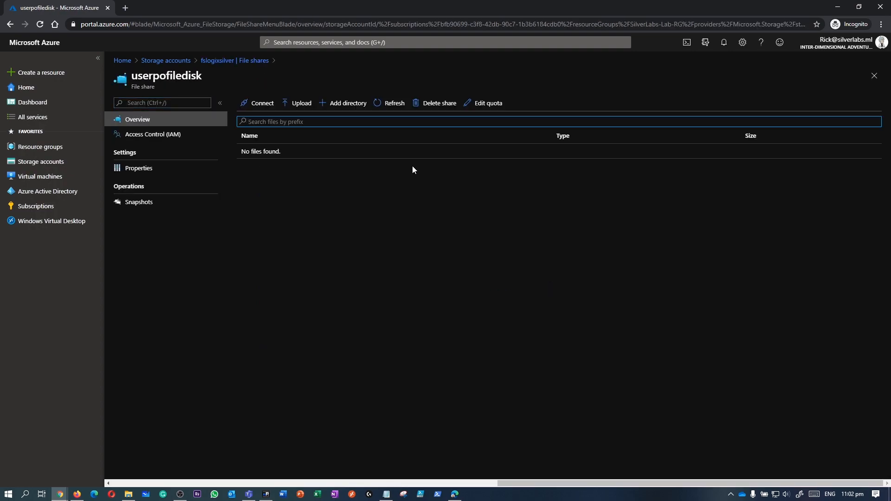
left_click(166, 60)
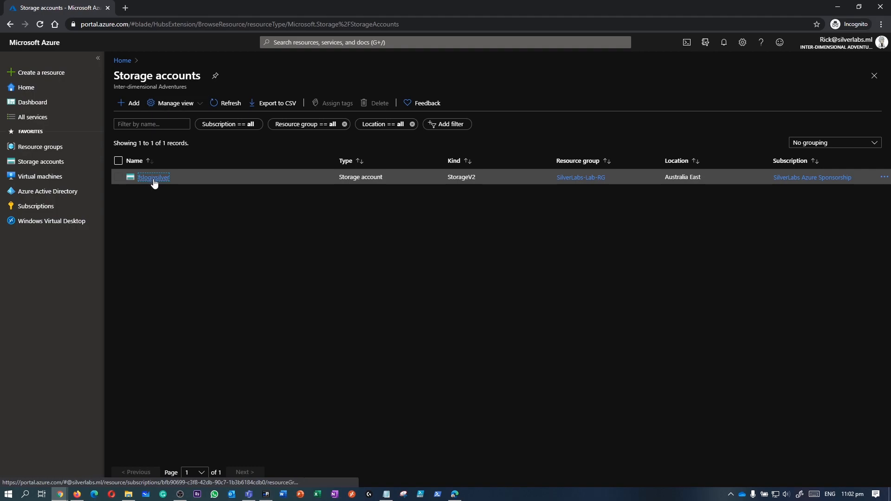
left_click(157, 176)
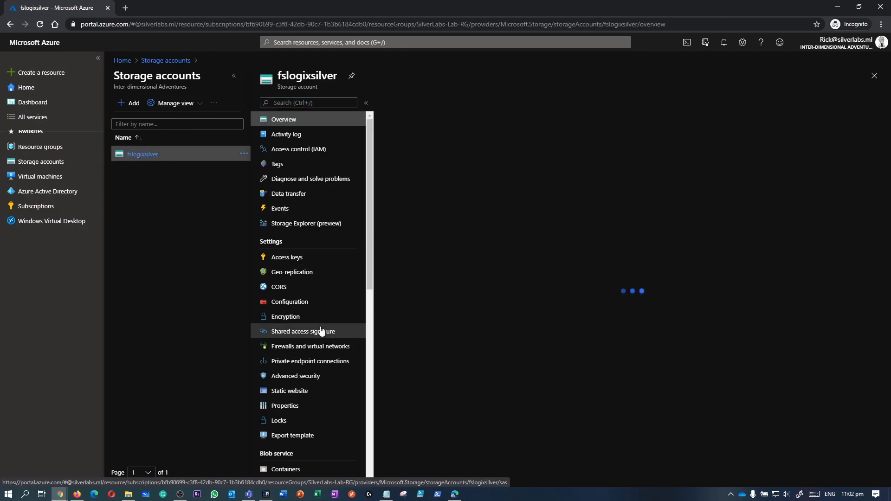
scroll(321, 330, "down", 5)
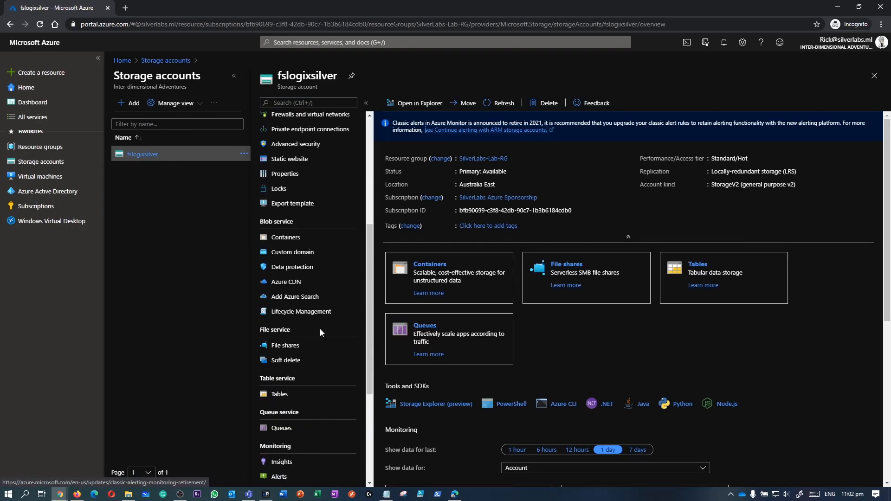
left_click(284, 173)
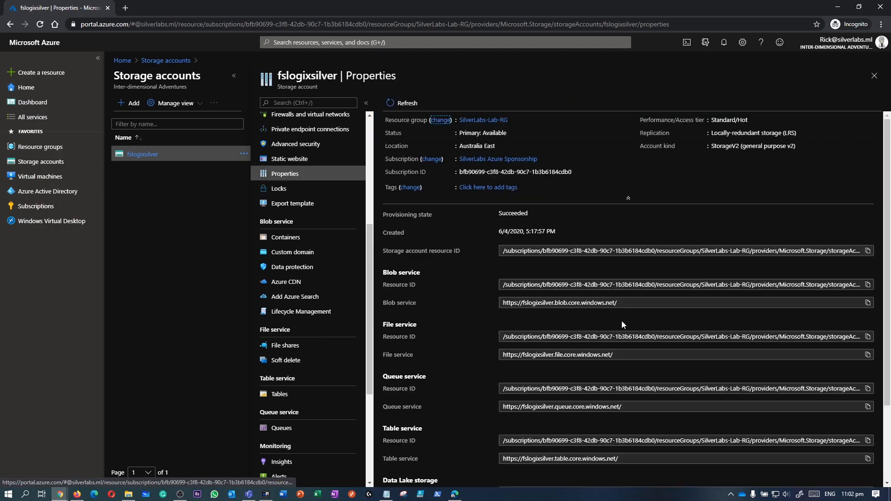
scroll(580, 375, "down", 3)
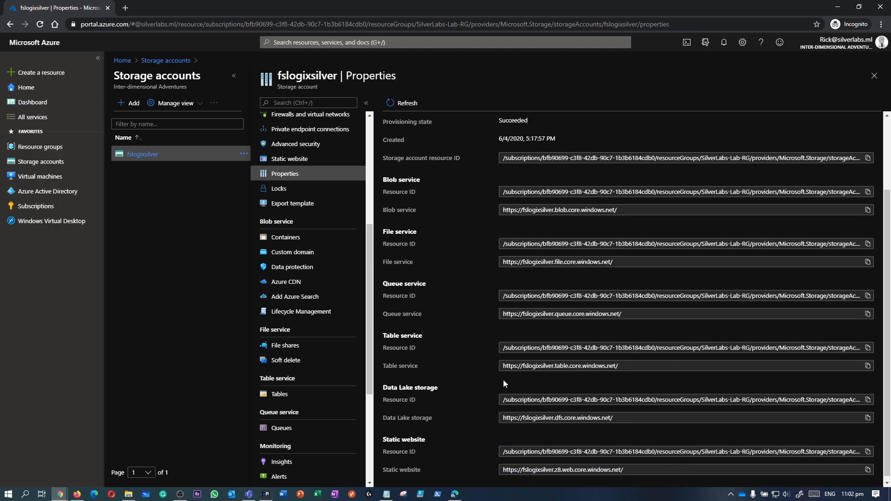
scroll(478, 379, "down", 1)
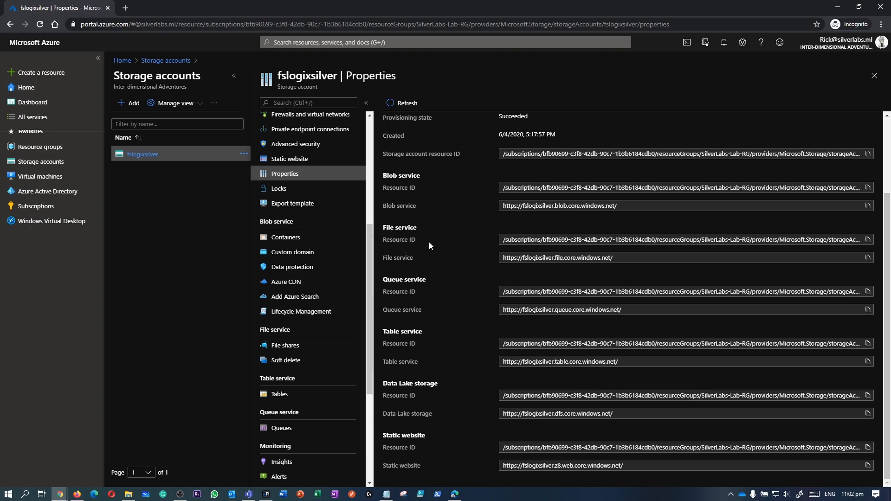
Copy the File service address of fslogixsilver from its properties
left_click_drag(621, 259, 522, 259)
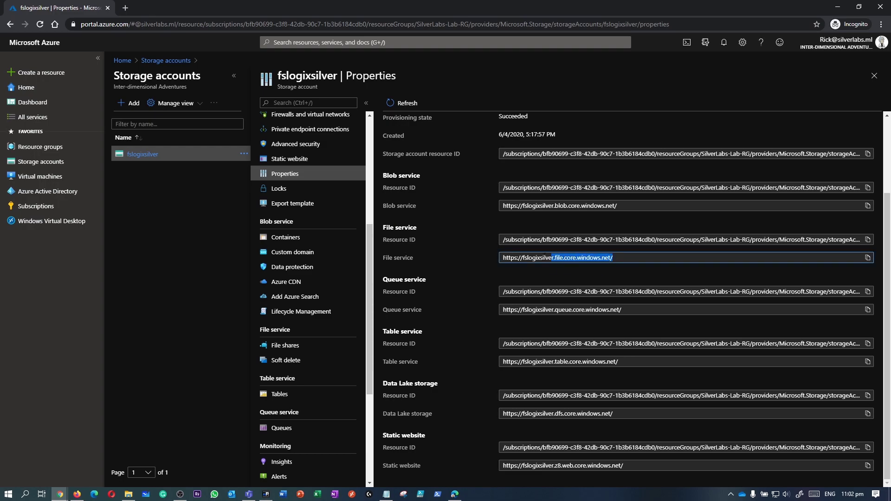
right_click(534, 259)
left_click(551, 263)
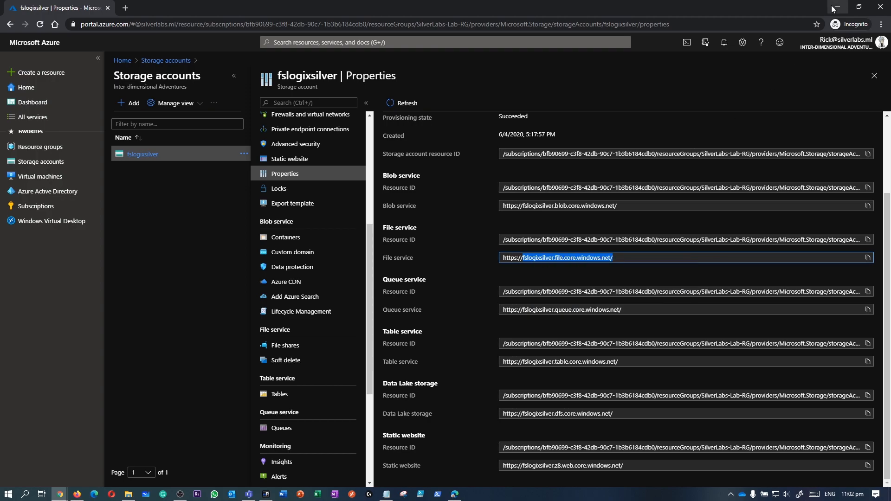
Paste the fslogixsilver file service address into VHDLocations' value data as \\fslogixsilver.file.core.windows.net\
left_click(834, 8)
left_click(437, 269)
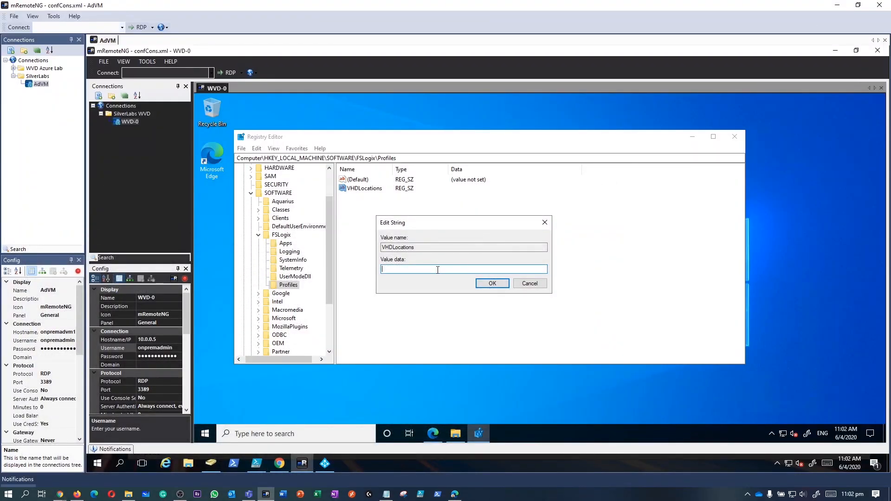
key("ctrl+v")
mouse_move(60, 494)
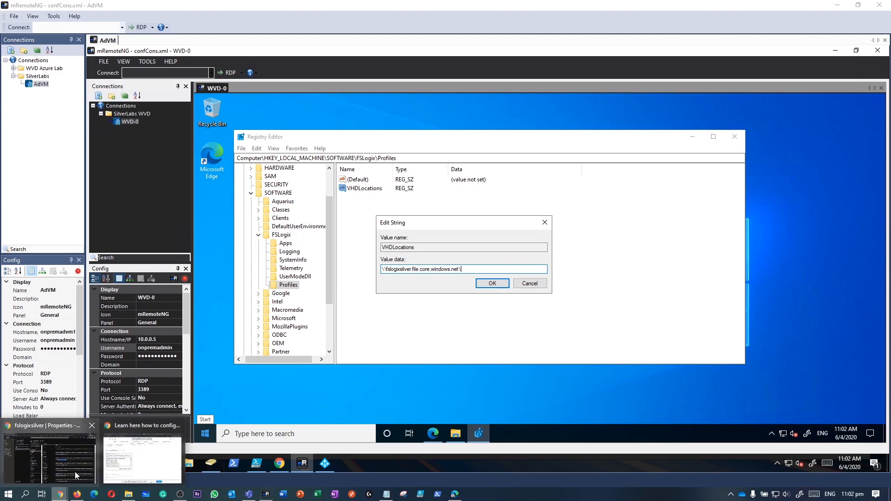
Copy the userpofiledisk share name from the storage account's File shares in the Azure Portal
left_click(48, 459)
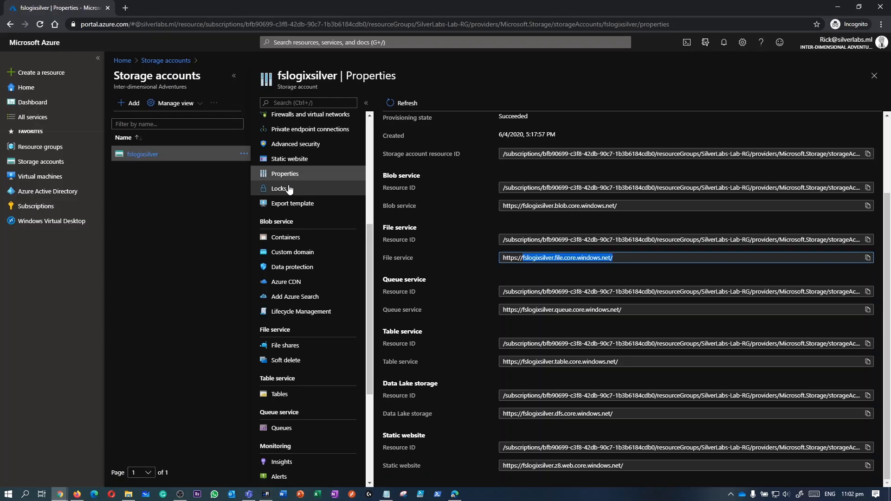
left_click(285, 346)
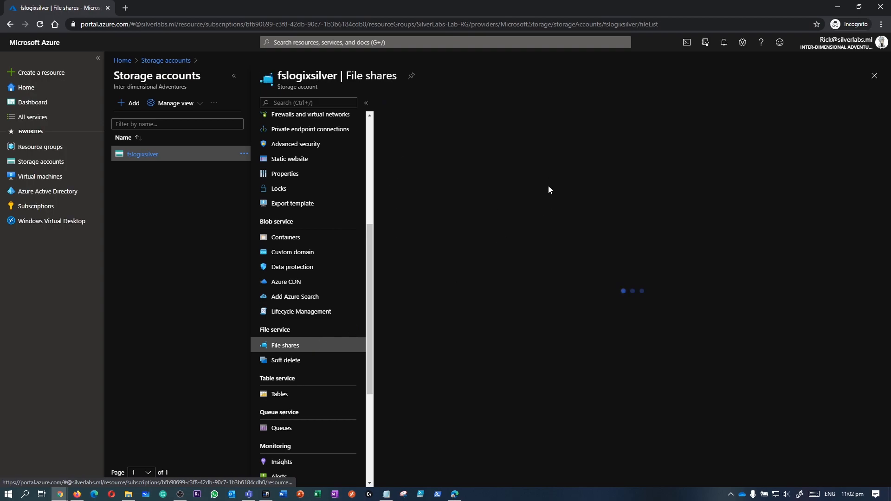
left_click(418, 165)
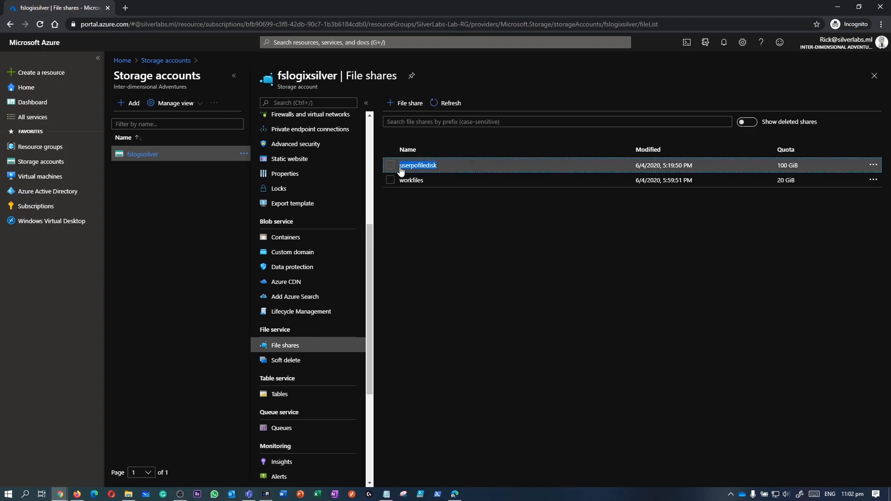
right_click(418, 167)
left_click(428, 178)
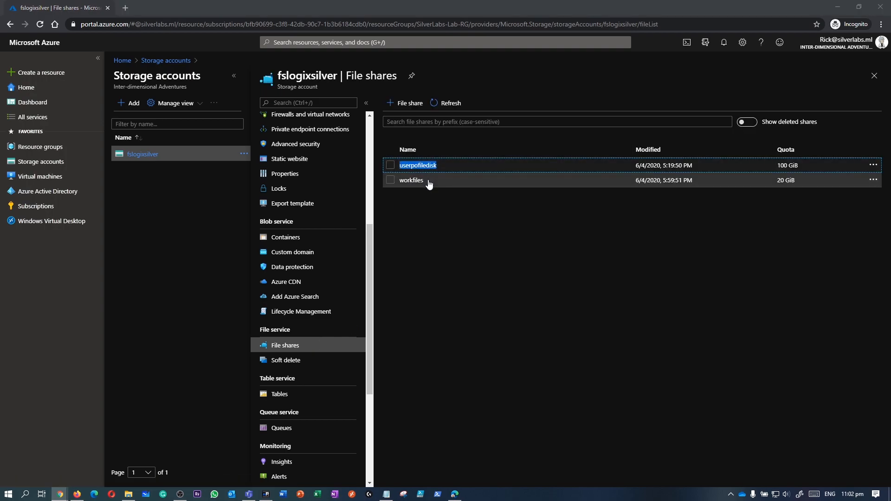
Complete VHDLocations as \\fslogixsilver.file.core.windows.net\userpofiledisk and save the value
left_click(300, 494)
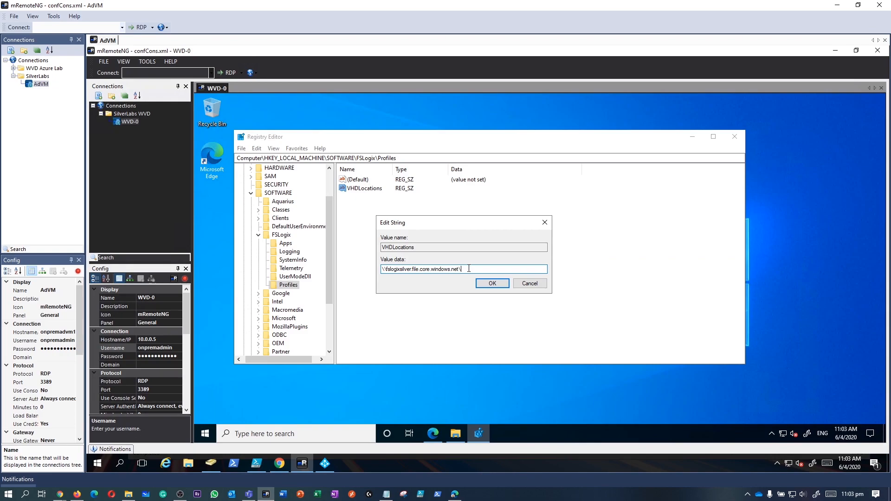
key("ctrl+v")
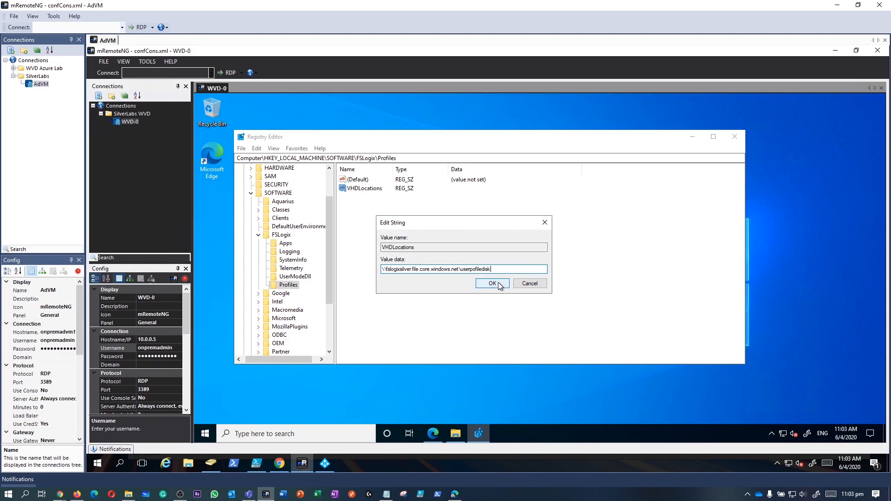
left_click(494, 283)
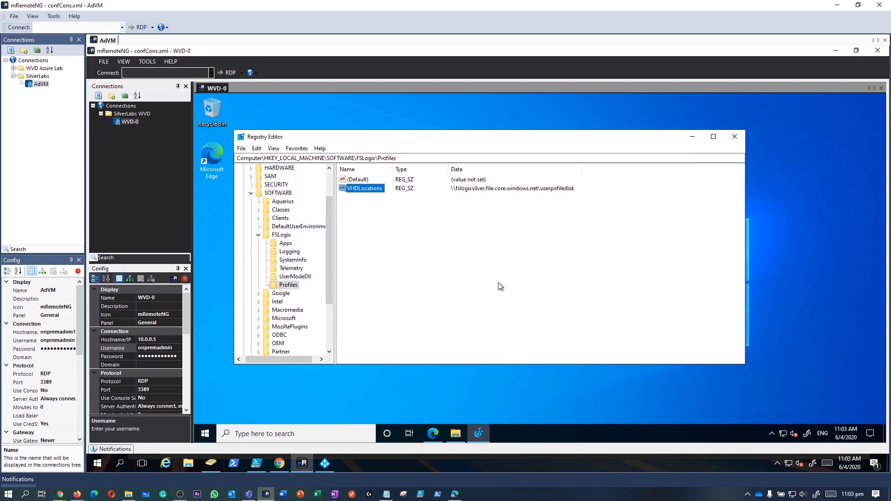
key("alt+Tab")
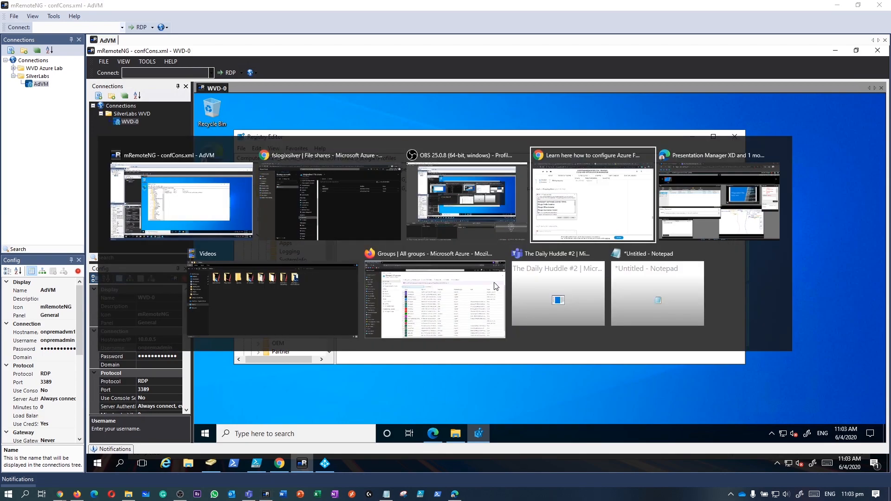
key("Escape")
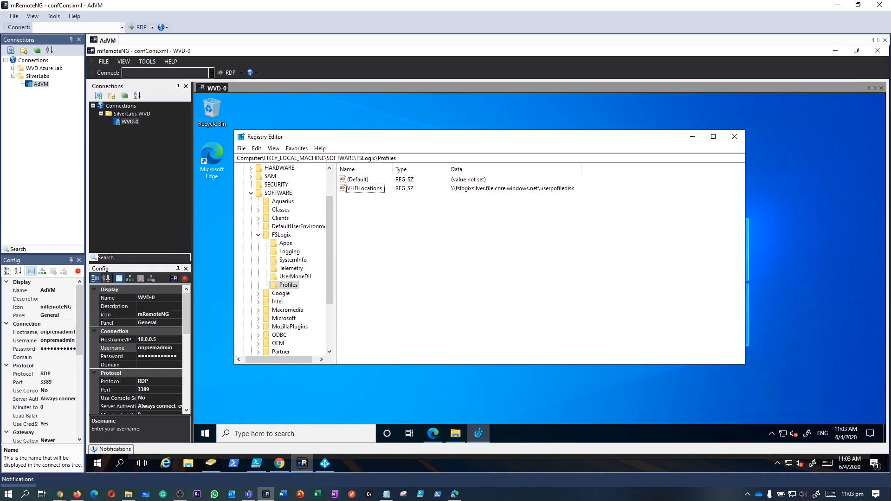
Copy the Enabled and DeleteLocalProfileWhenVHDShouldApply value names from the ISE script for the Profiles key
left_click(256, 464)
double_click(243, 190)
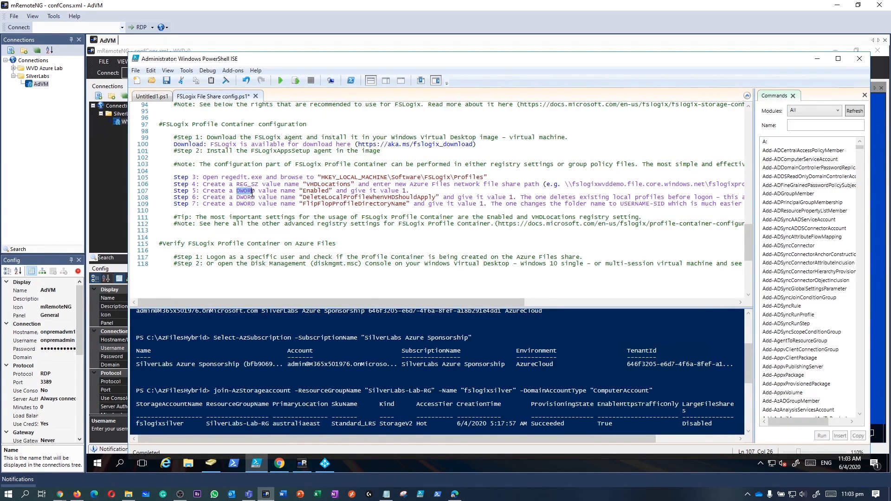
double_click(313, 193)
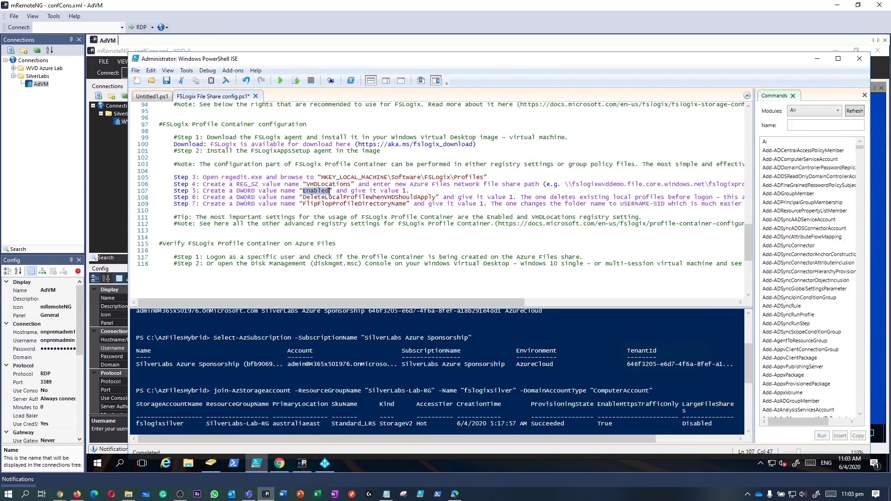
left_click(303, 464)
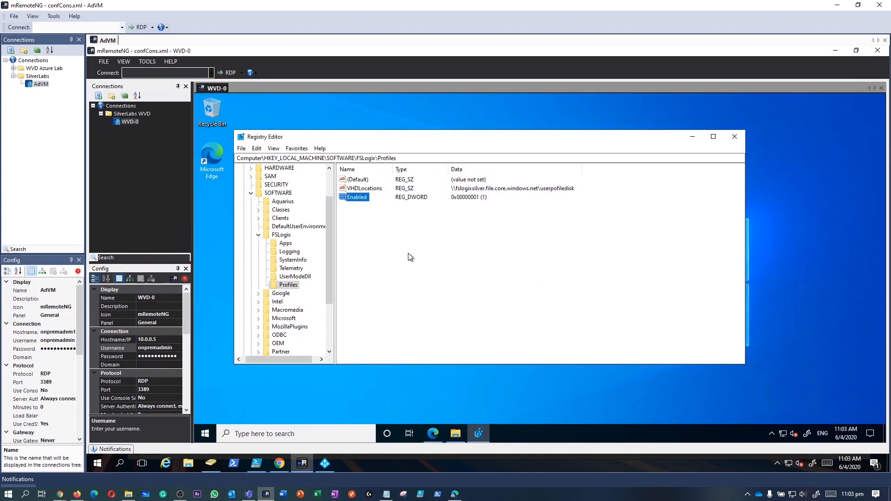
left_click(256, 464)
double_click(314, 198)
left_click_drag(303, 198, 435, 198)
right_click(423, 201)
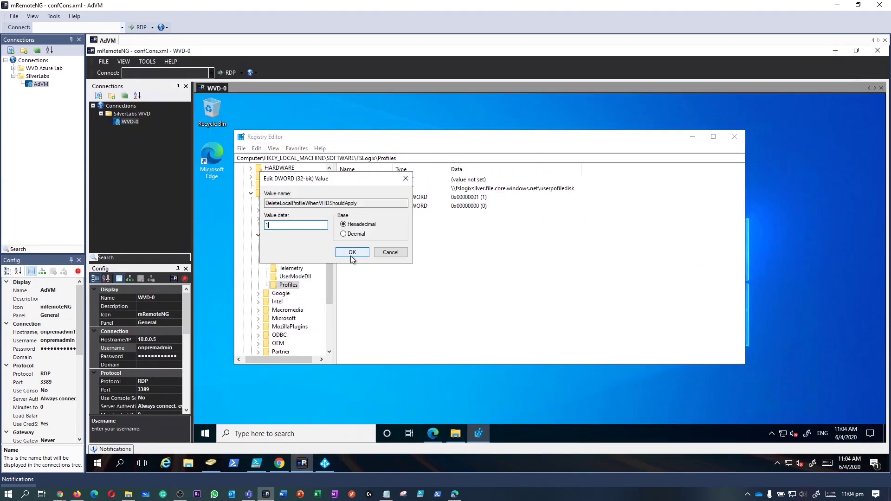
Add the FlipFlopProfileDirectoryName DWORD under Profiles with its data set to 1
left_click(352, 253)
left_click(256, 464)
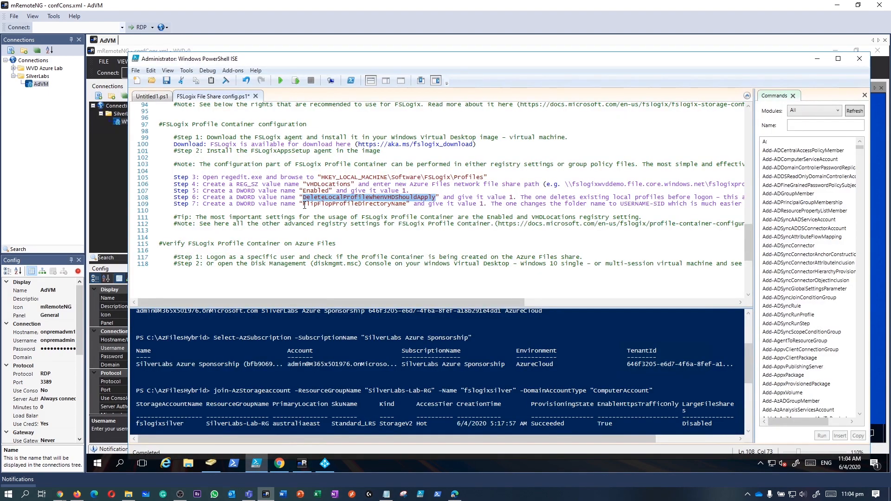
left_click_drag(304, 204, 406, 203)
right_click(406, 206)
left_click(363, 223)
left_click(302, 465)
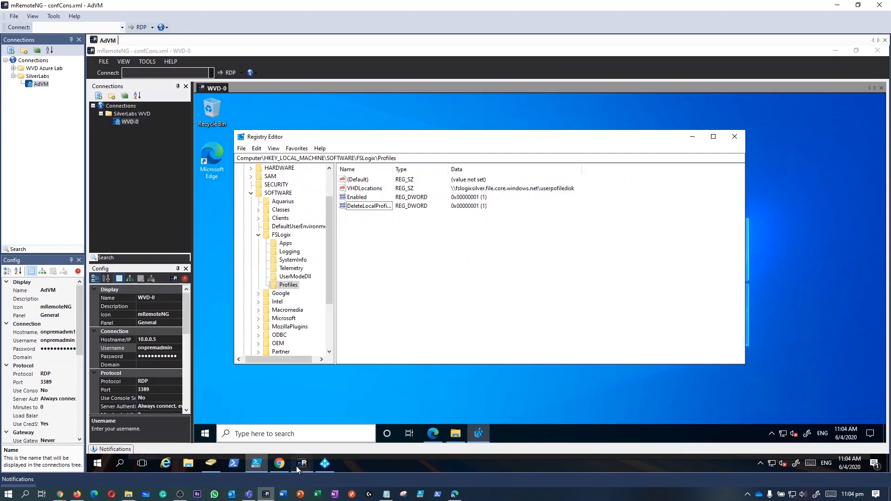
right_click(401, 243)
left_click(509, 262)
key("ctrl+v")
key("Return")
double_click(361, 215)
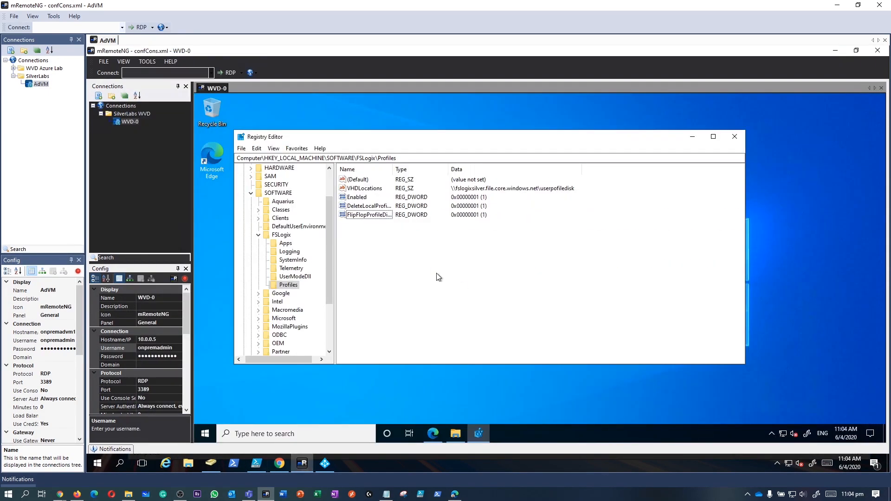
left_click(350, 252)
Verify VHDLocations still holds the userpofiledisk share path and keep it unchanged
double_click(362, 189)
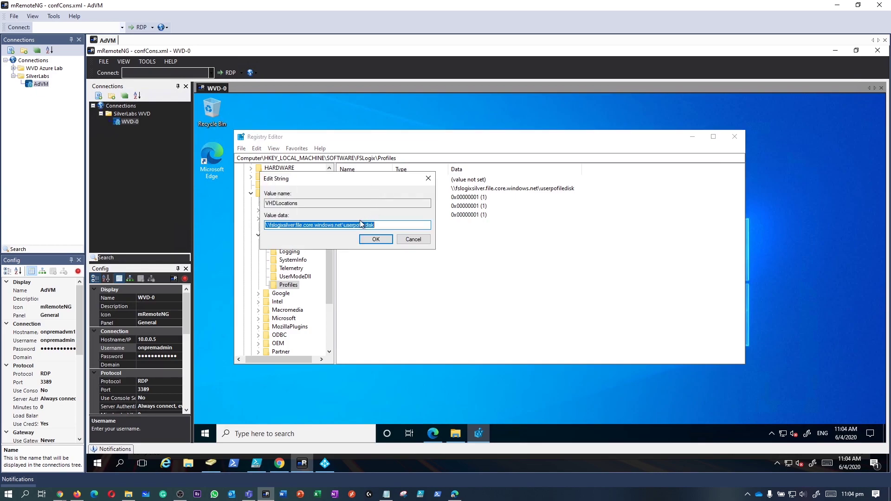
left_click(381, 242)
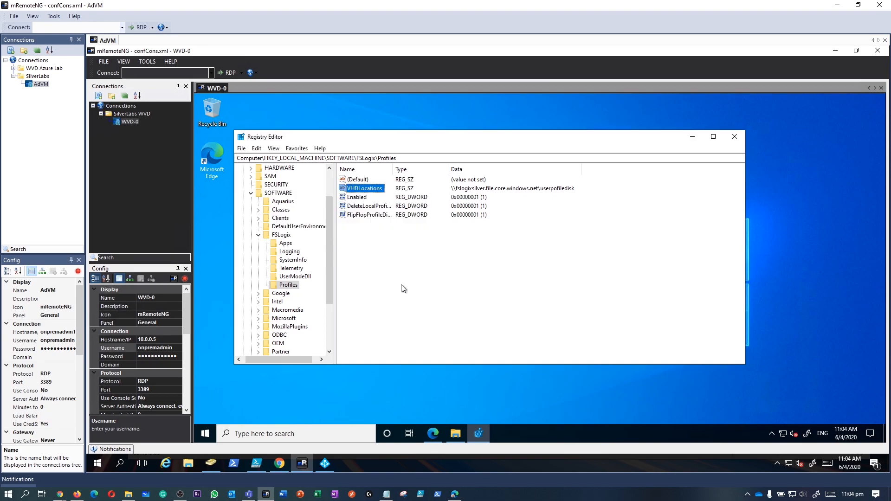
key("alt+Tab")
key("alt+Tab")
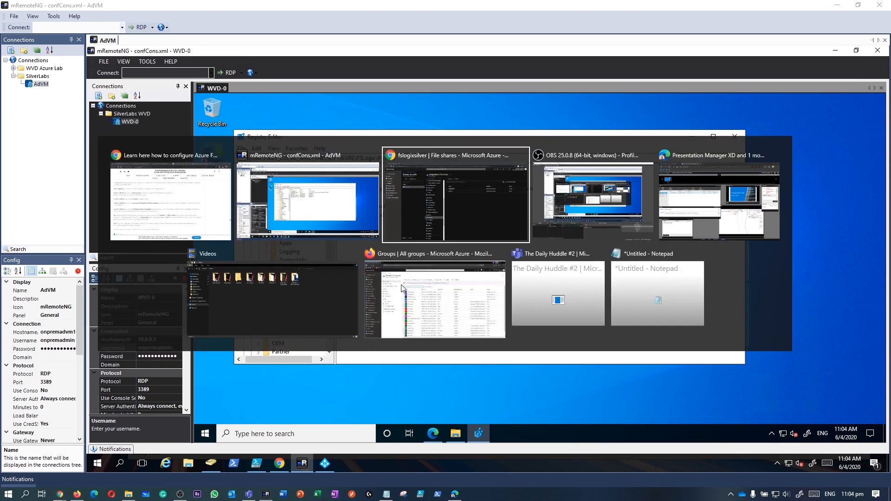
key("alt")
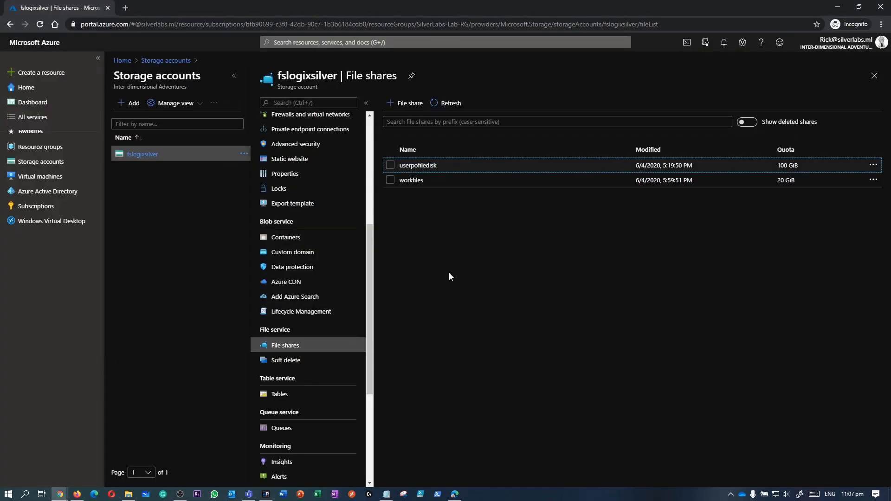
left_click(418, 165)
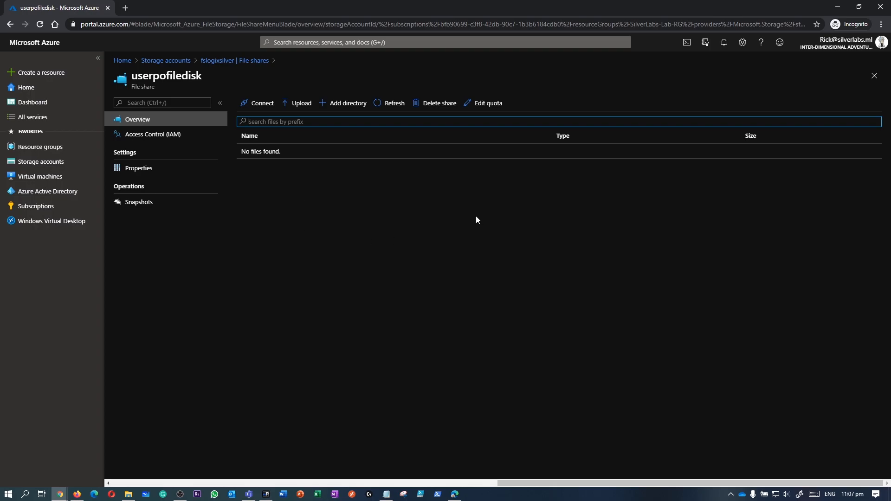
key("alt+Tab")
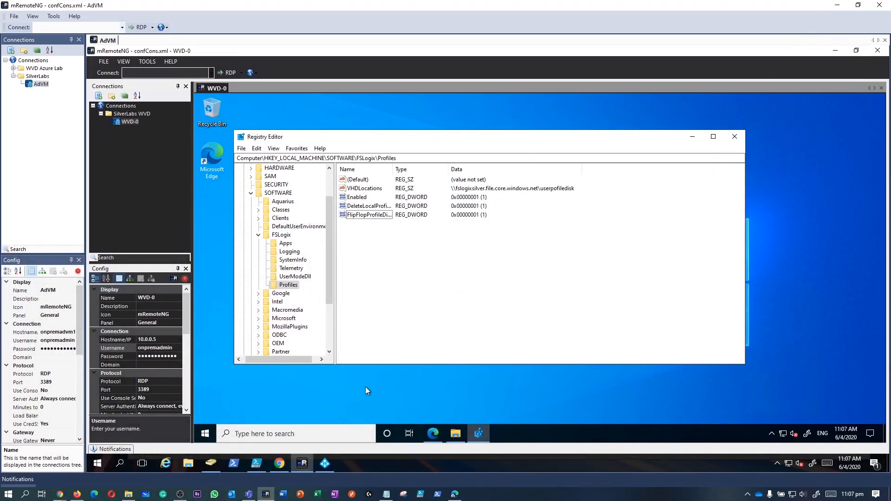
left_click(188, 464)
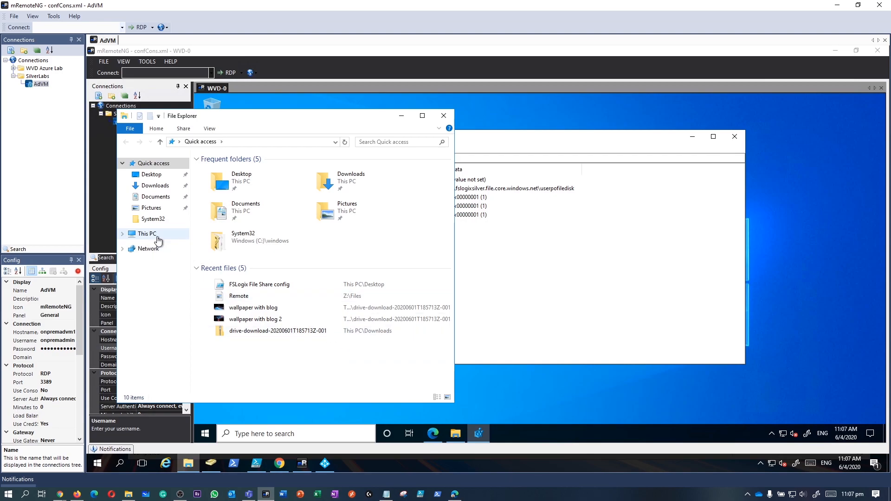
left_click(148, 233)
double_click(375, 334)
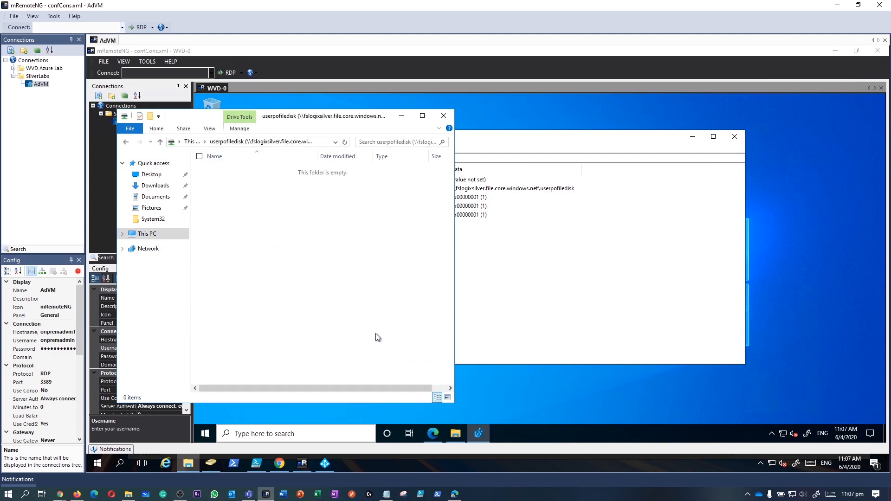
right_click(303, 238)
left_click(230, 273)
left_click(443, 116)
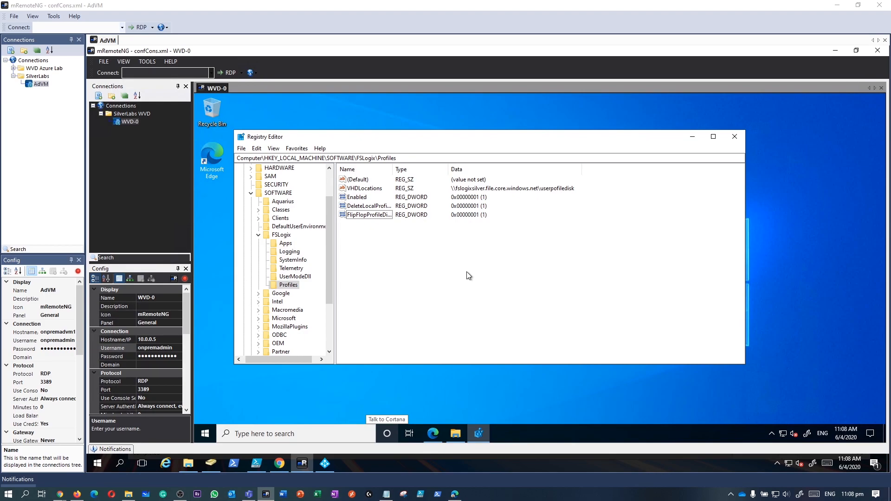
Launch the Remote Desktop client and copy the rdweb.wvd.microsoft.com feed URL from the notes
left_click(353, 494)
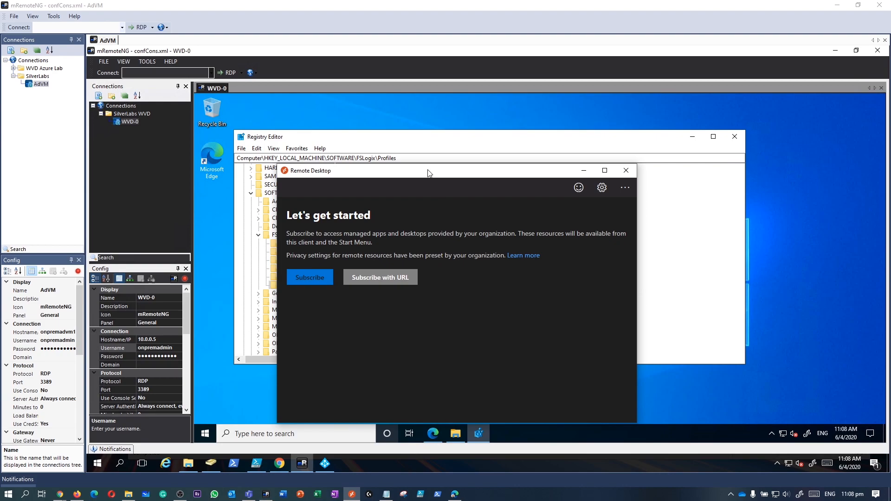
left_click_drag(429, 172, 432, 159)
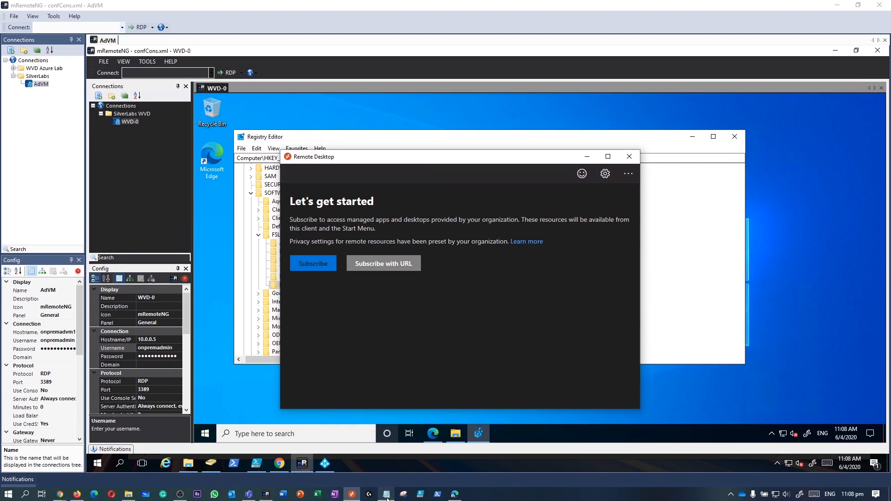
left_click(387, 495)
right_click(69, 30)
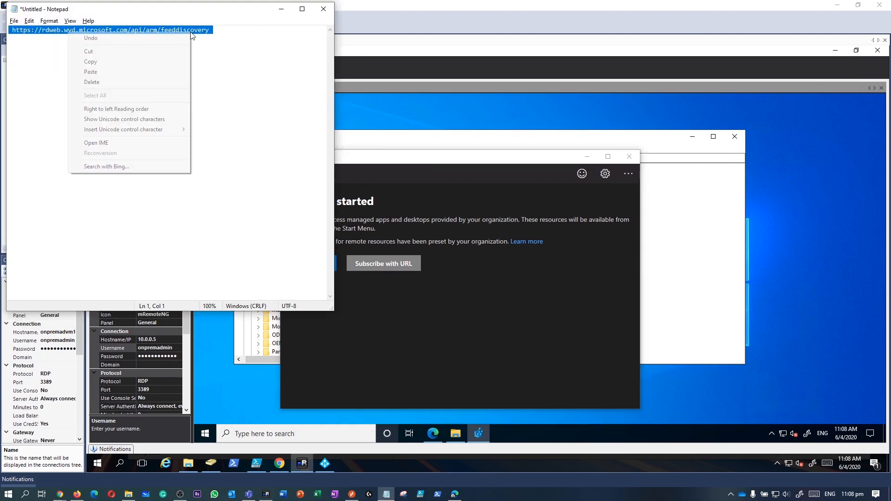
left_click(254, 17)
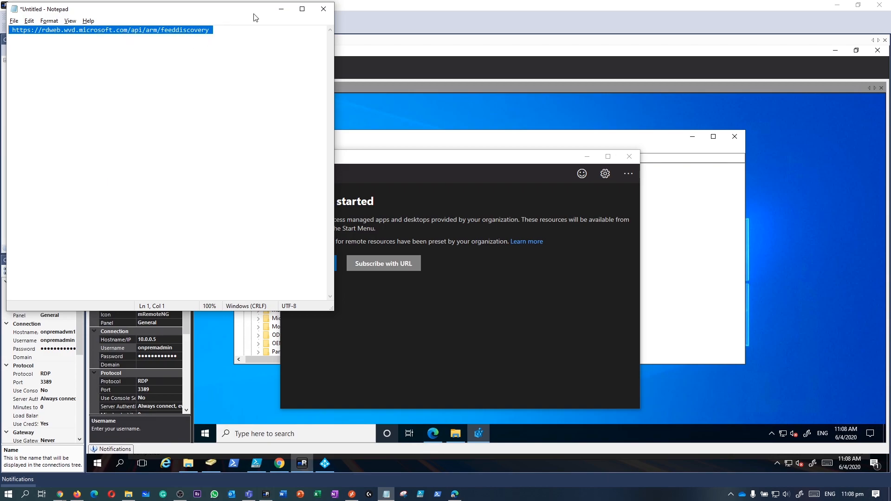
Subscribe with URL to the feed and continue to the Microsoft sign-in page
left_click(281, 9)
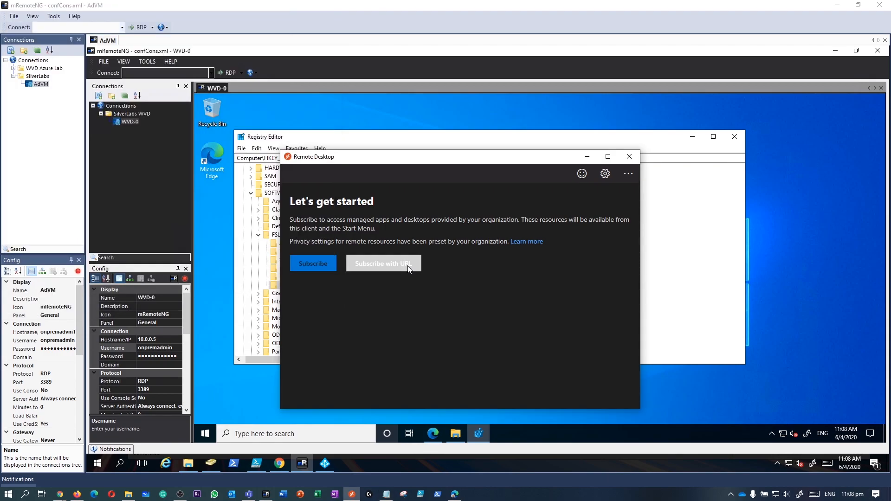
left_click(410, 267)
key("ctrl+v")
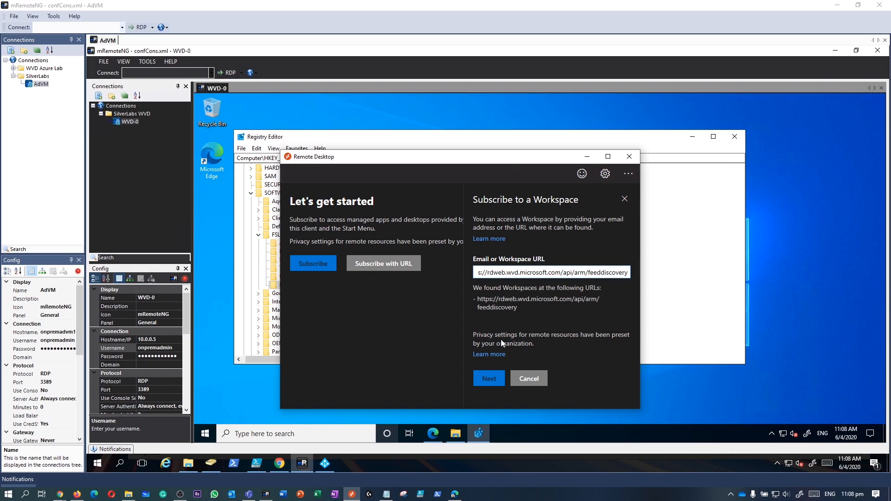
left_click(489, 346)
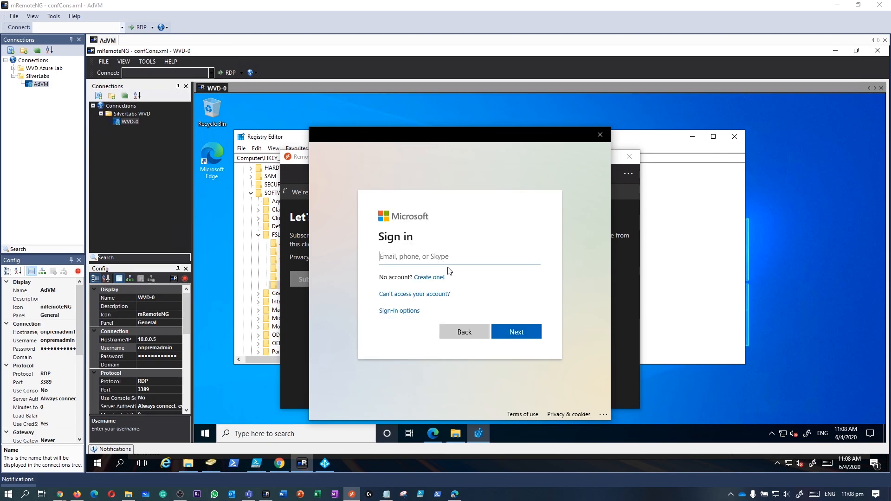
Submit the account email and password so the Silverlabs WVD Workspace resources appear in Remote Desktop
key("Return")
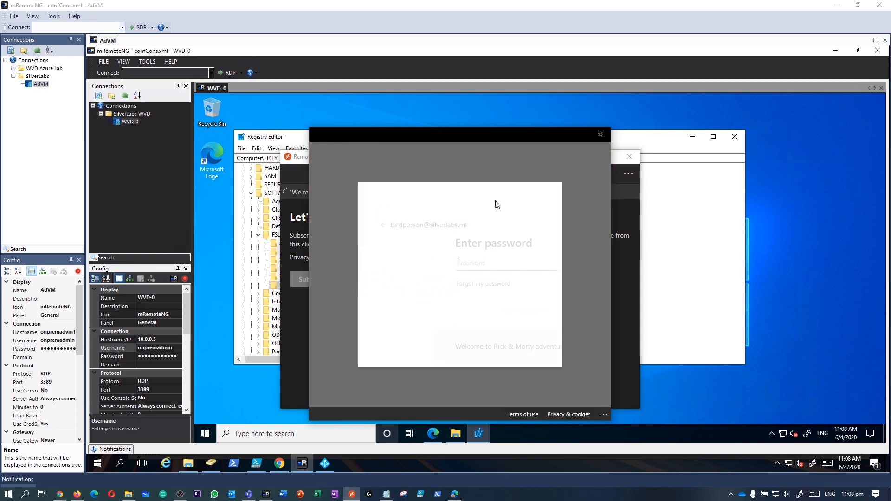
left_click_drag(463, 149, 598, 142)
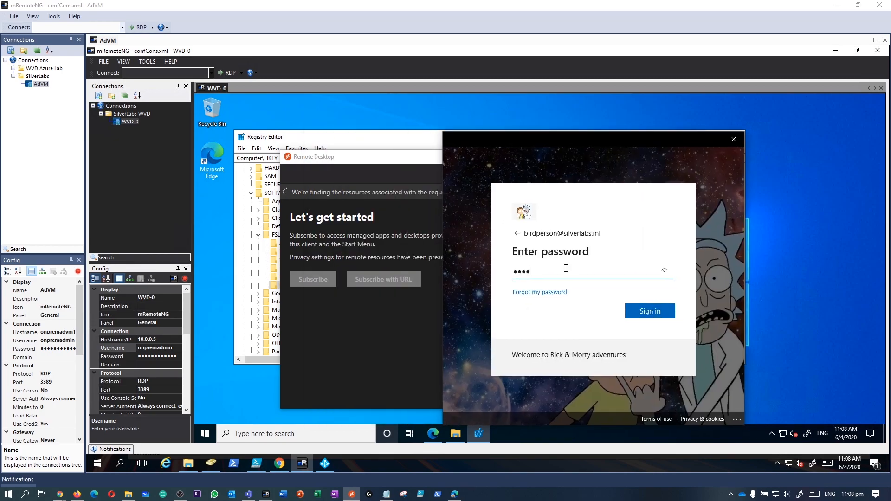
type("********")
left_click(649, 311)
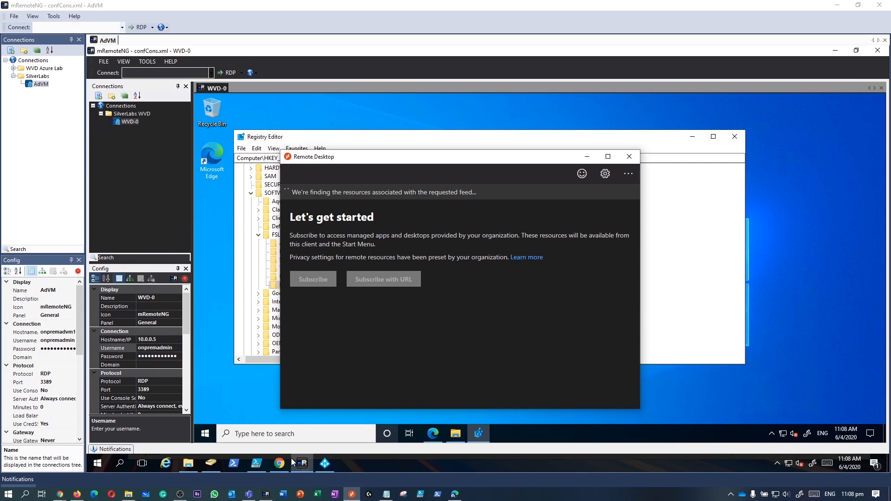
left_click_drag(390, 161, 477, 152)
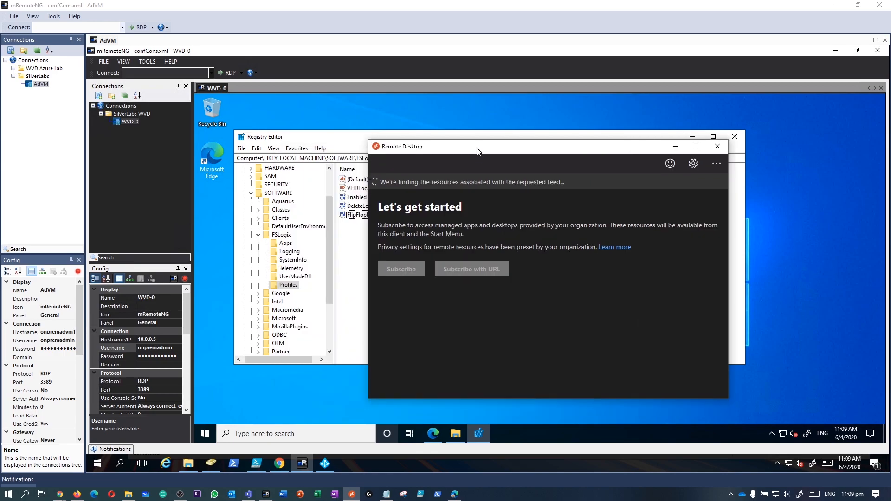
left_click(189, 464)
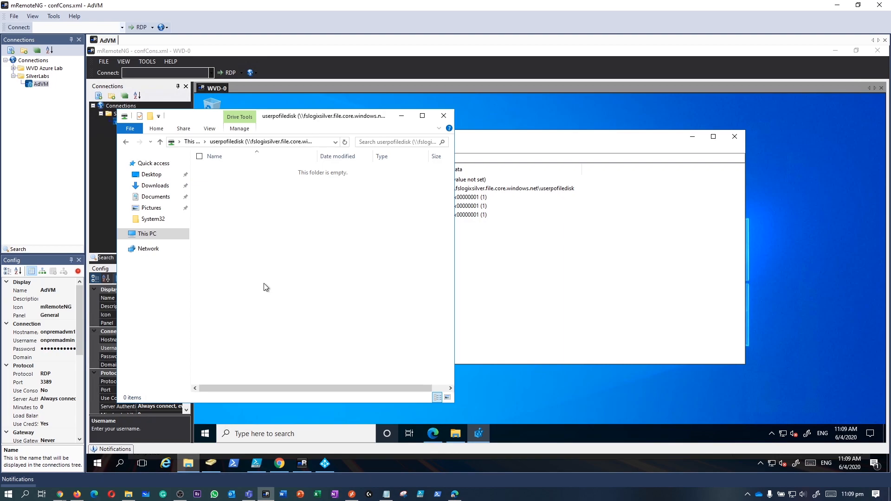
left_click(352, 495)
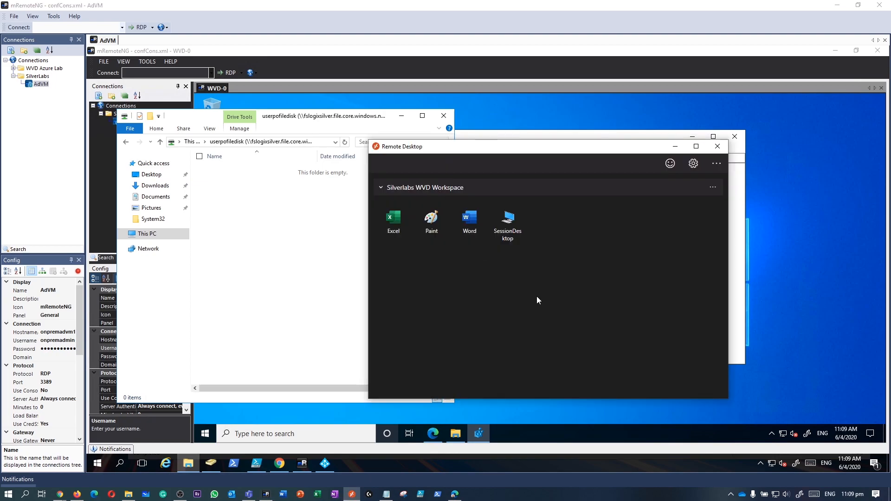
Review SessionDesktop's display settings, then launch it to get the workspace credential prompt
right_click(510, 227)
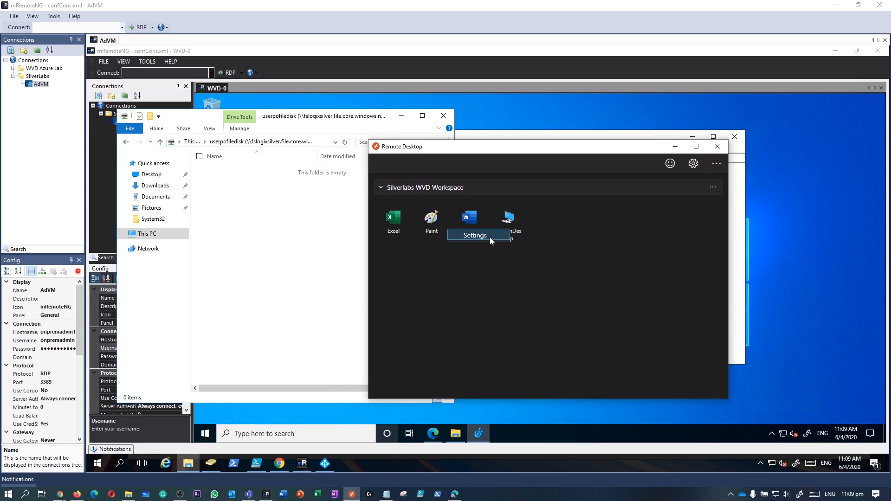
left_click(489, 237)
left_click(580, 287)
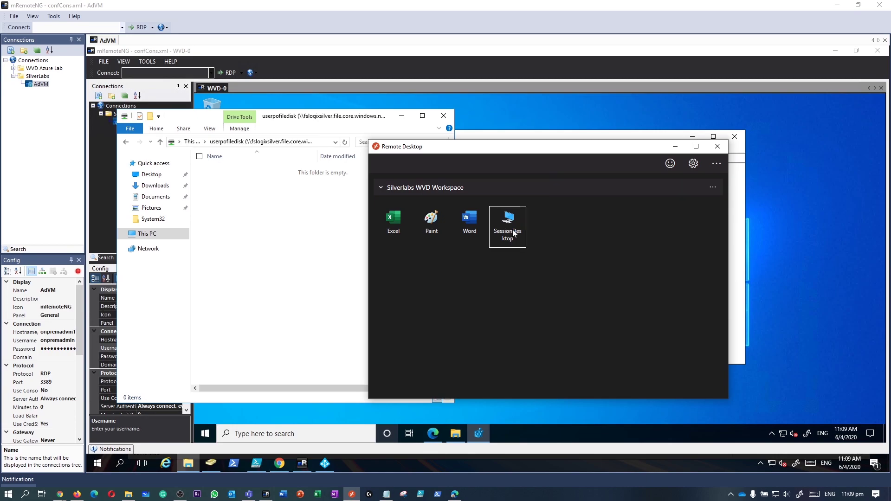
double_click(512, 229)
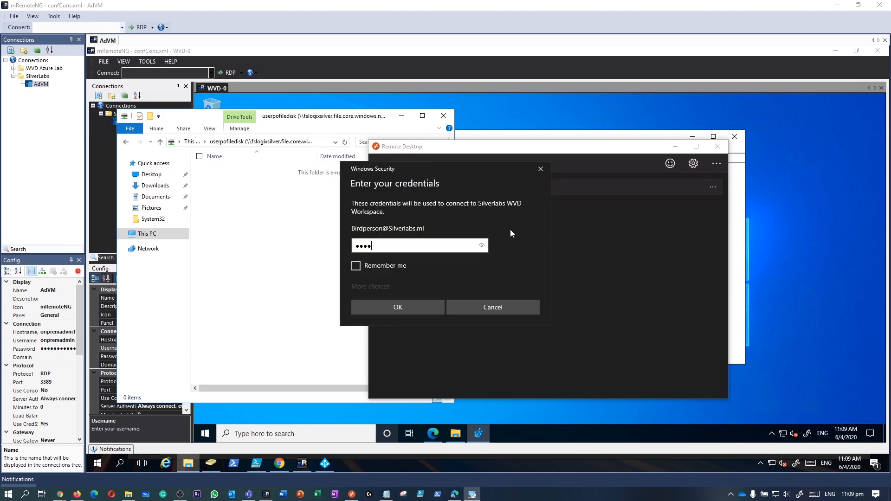
type("*********")
Submit the workspace password so Birdperson's SessionDesktop session connects through FSLogix
key("Return")
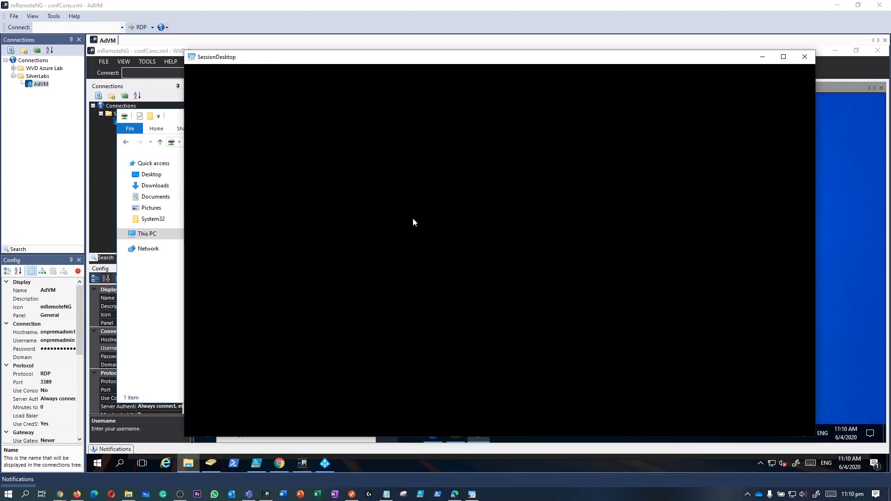
Refresh the SessionDesktop Windows desktop and start Microsoft Edge to its welcome screen
left_click_drag(414, 60, 401, 47)
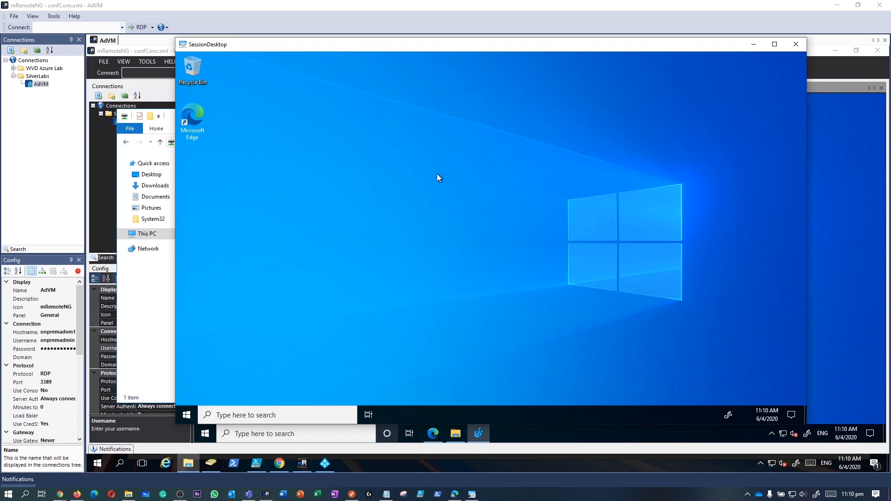
right_click(437, 173)
left_click(422, 201)
right_click(422, 200)
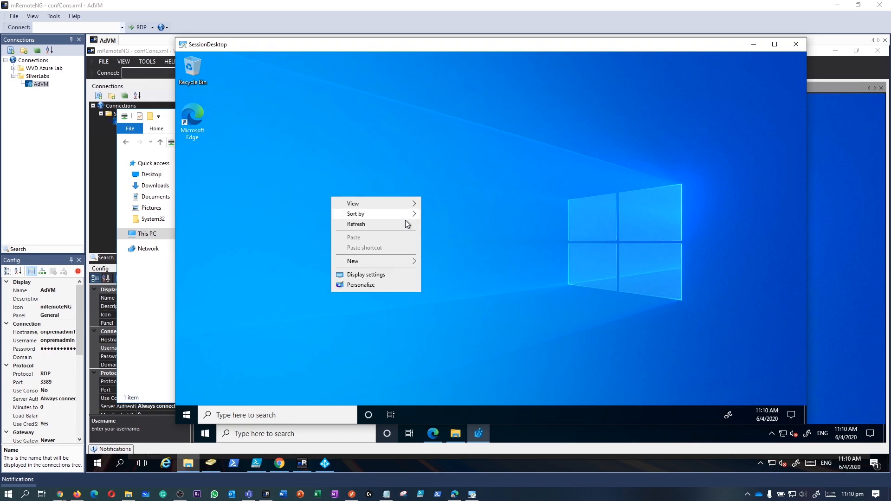
left_click(376, 224)
left_click(190, 125)
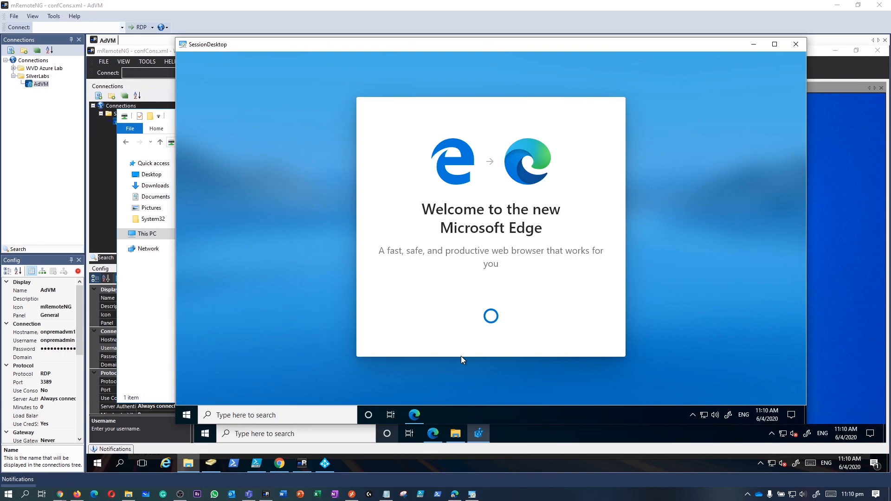
Skip Edge's first-run setup without signing in and close Edge back to the session desktop
left_click(506, 319)
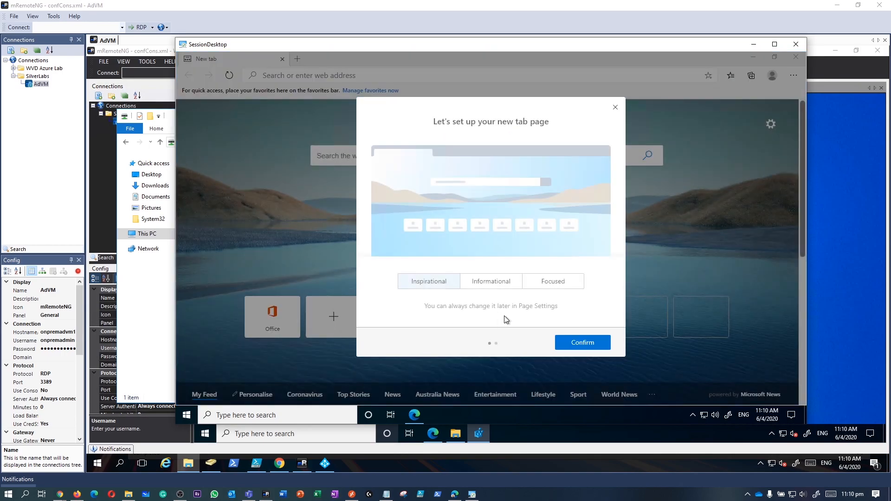
left_click(585, 341)
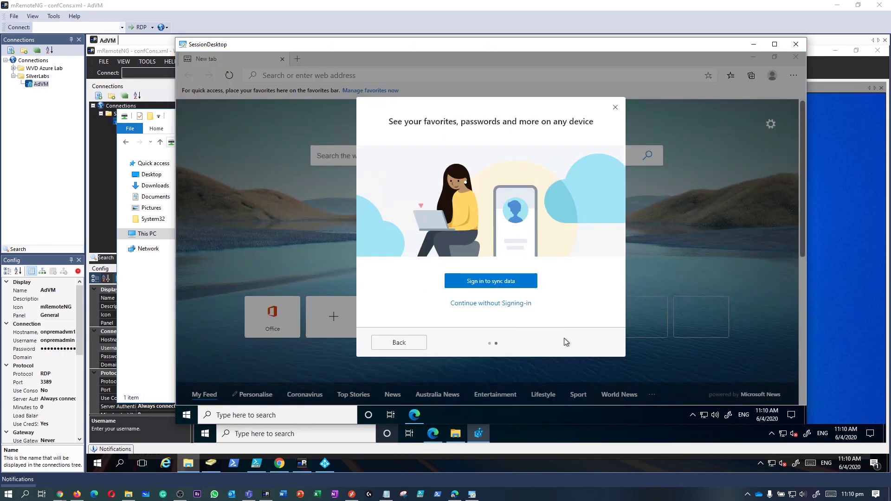
left_click(510, 307)
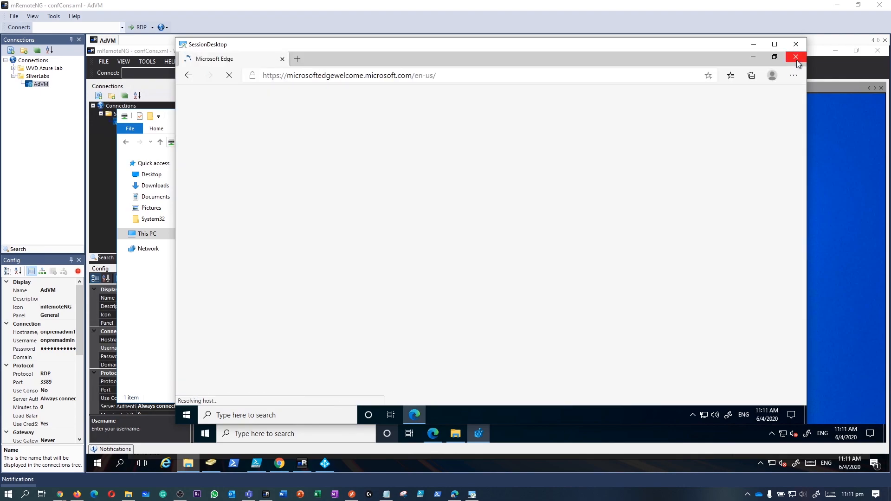
left_click(796, 57)
Set the night-sky tent picture as the session wallpaper via Personalize and refresh the desktop
right_click(559, 196)
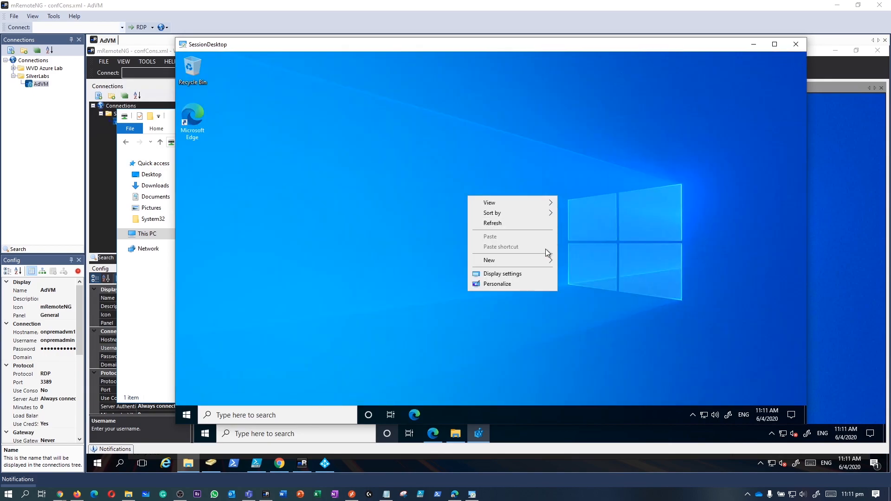
left_click(524, 281)
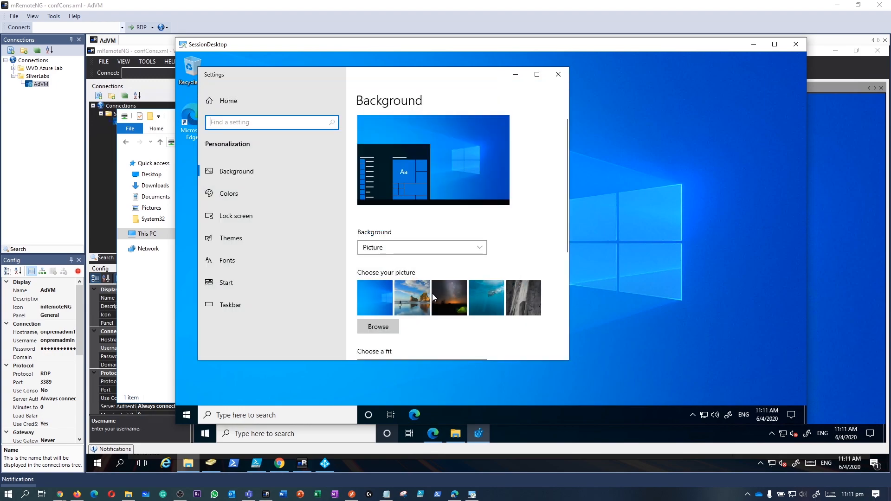
left_click(449, 298)
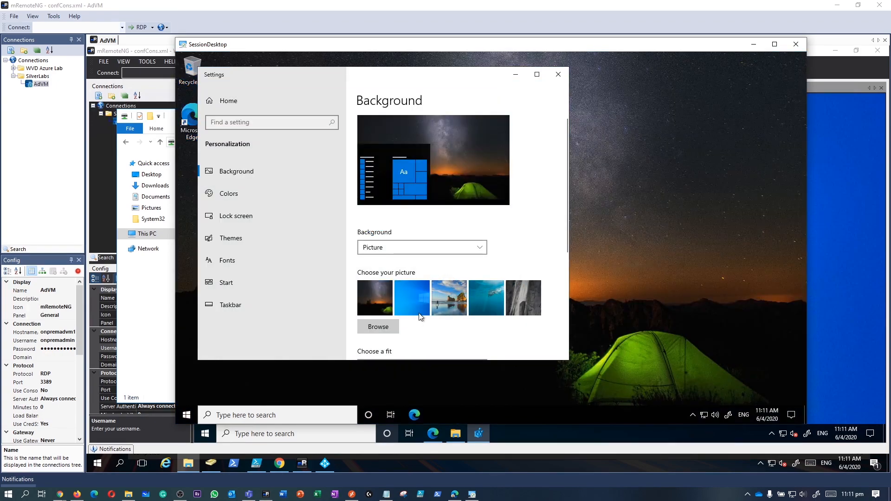
left_click(558, 74)
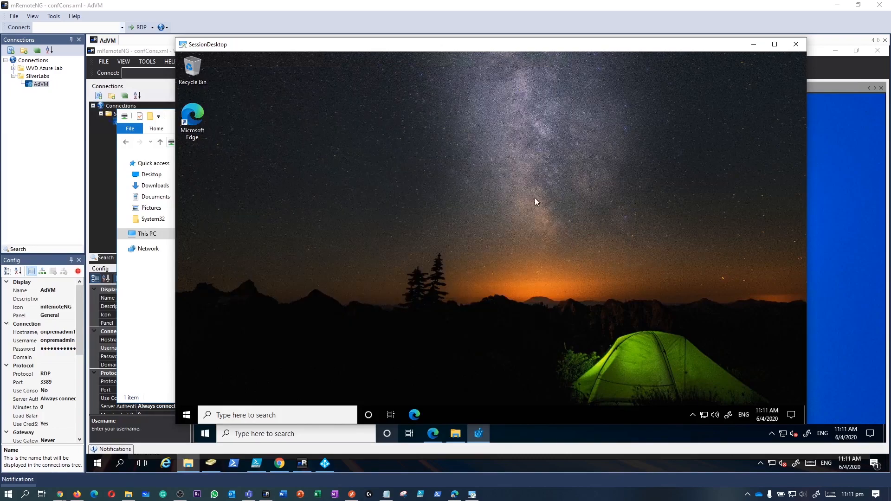
right_click(446, 200)
left_click(491, 225)
Sign Birdperson out of the SessionDesktop session from the Start menu account options
left_click(187, 416)
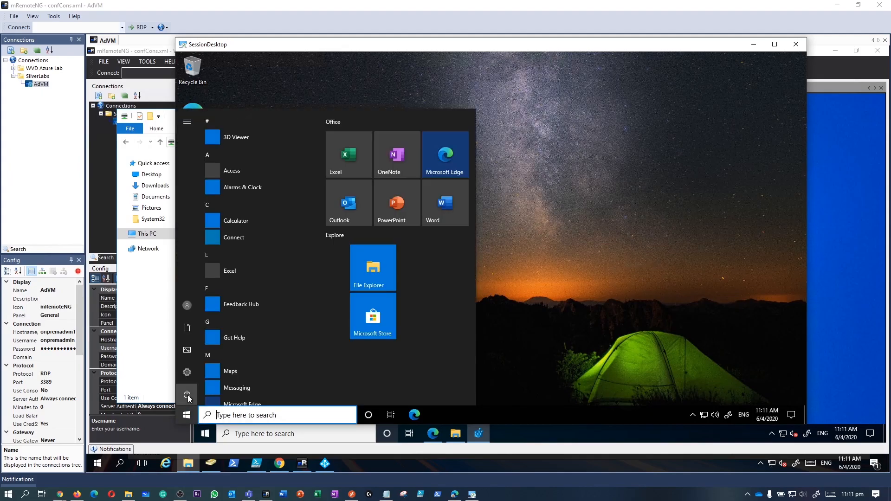
left_click(188, 397)
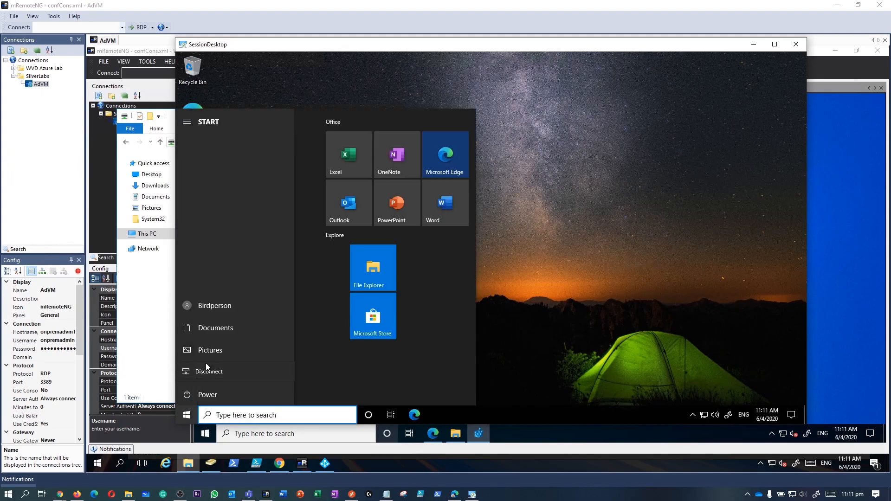
left_click(229, 307)
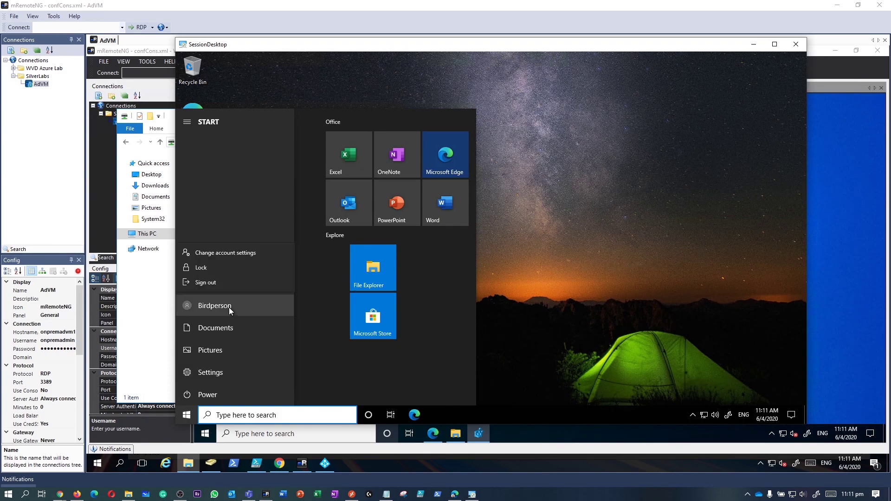
left_click(206, 282)
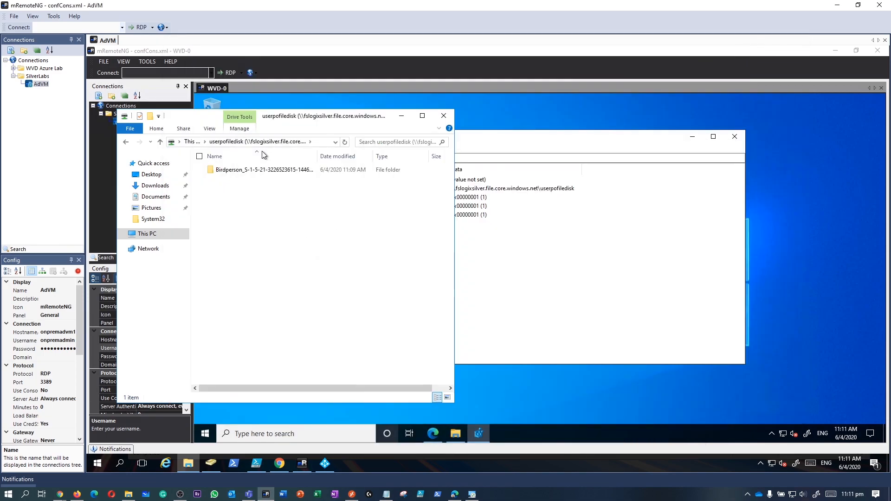
double_click(240, 171)
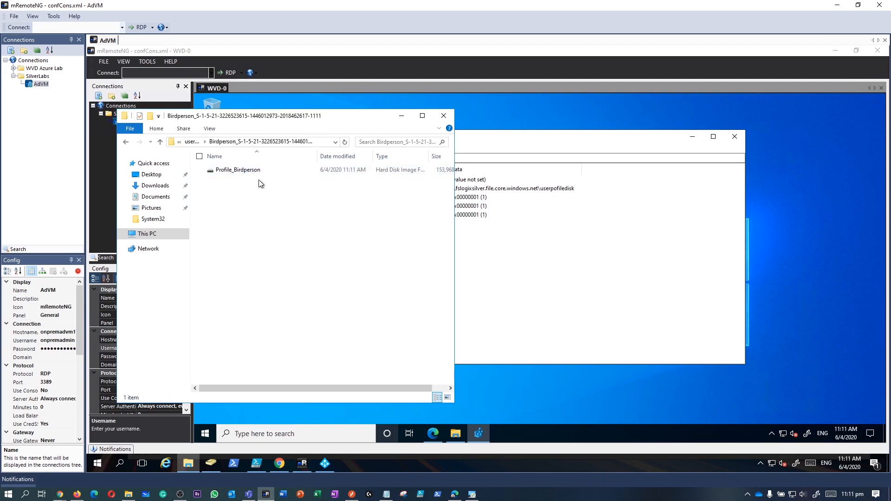
left_click(191, 142)
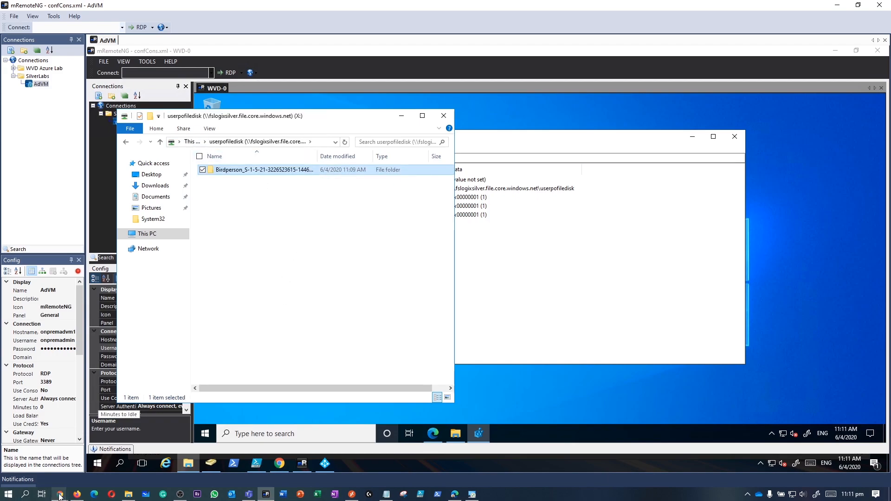
Reload the userpofiledisk share and the user's folder to show Profile_Birdperson.vhd at 150.36 MiB
left_click(64, 469)
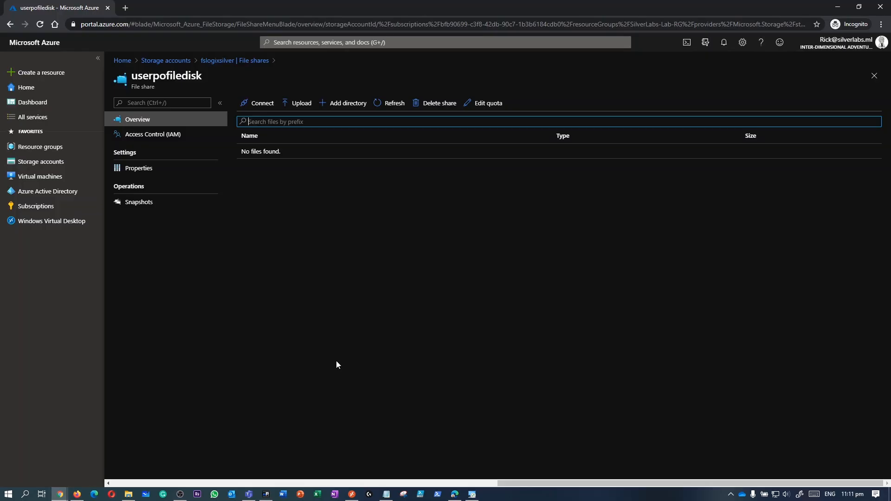
left_click(395, 104)
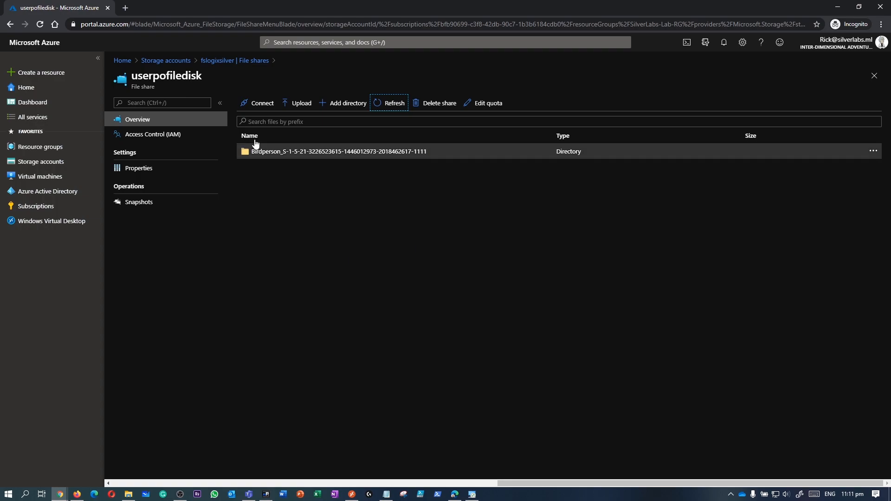
left_click(381, 151)
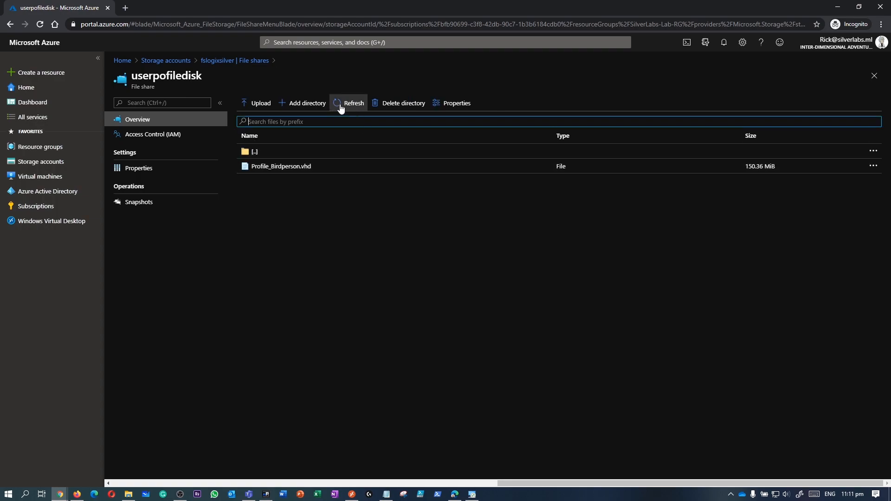
left_click(348, 104)
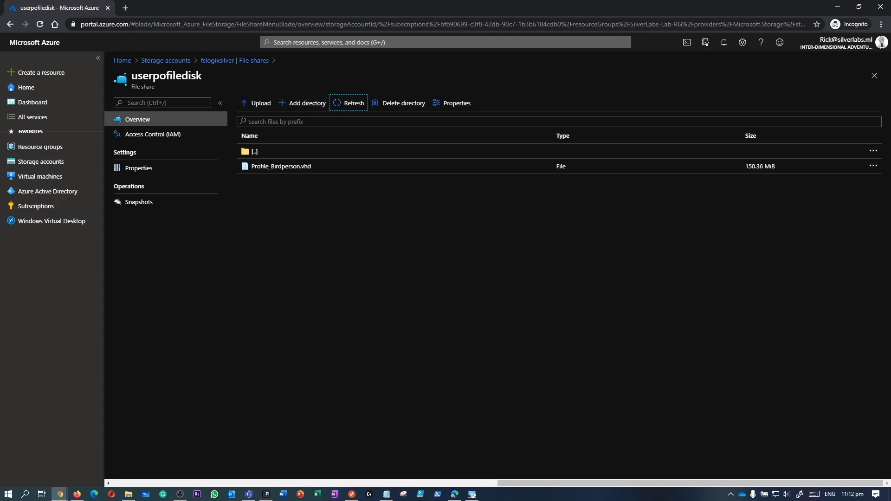
left_click(301, 495)
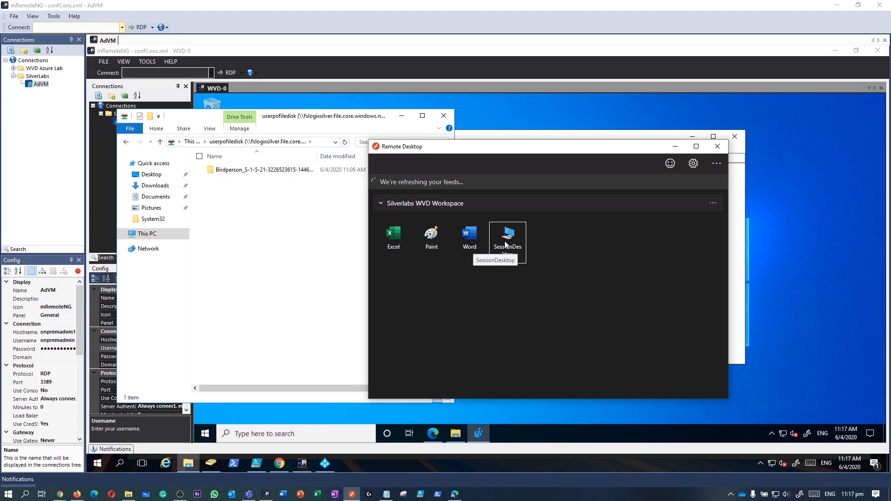
Relaunch SessionDesktop as Birdperson with the pasted password and position the session window
double_click(509, 246)
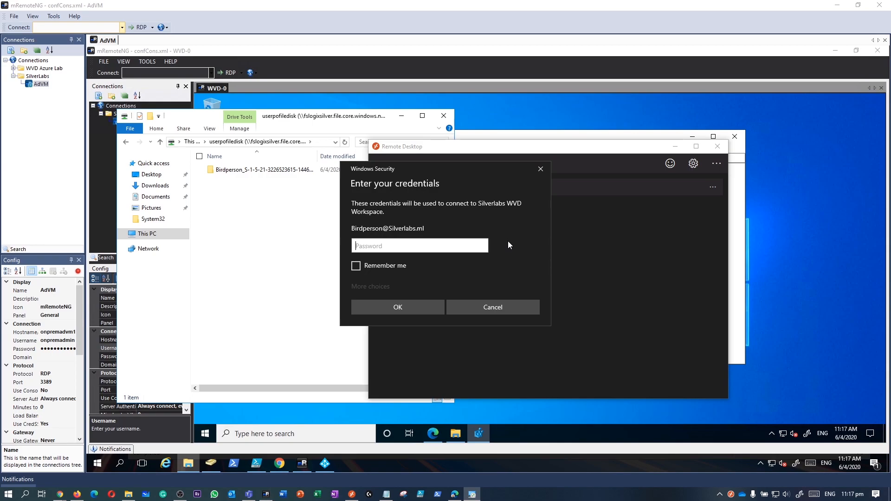
key("ctrl+v")
type("*******")
left_click(424, 311)
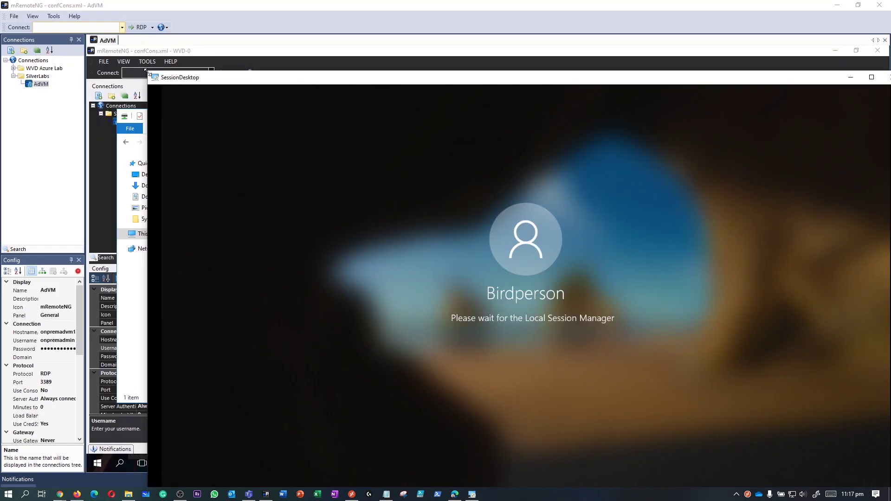
left_click_drag(242, 79, 204, 39)
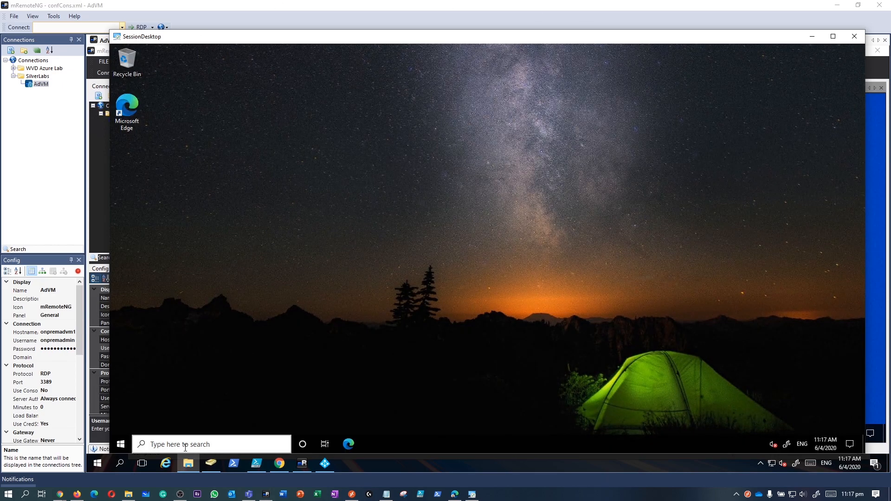
Start Edge in the session, move it aside and close it
left_click(121, 444)
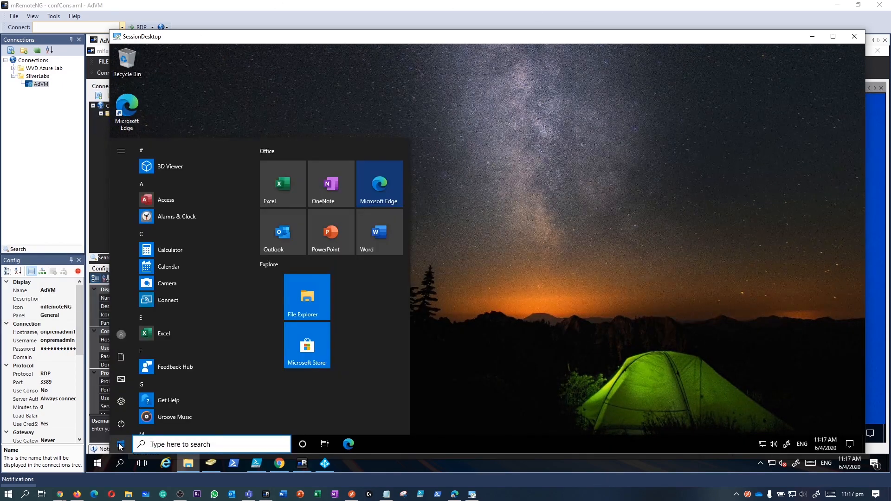
left_click(120, 444)
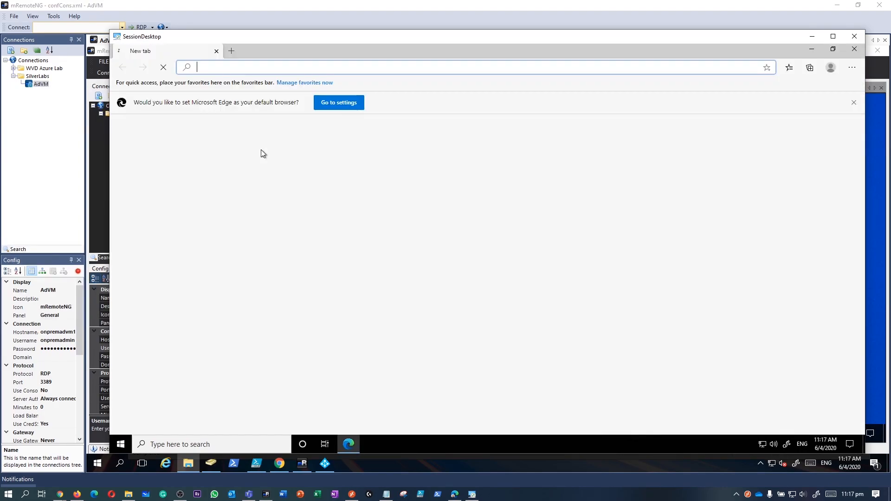
left_click_drag(344, 54, 543, 70)
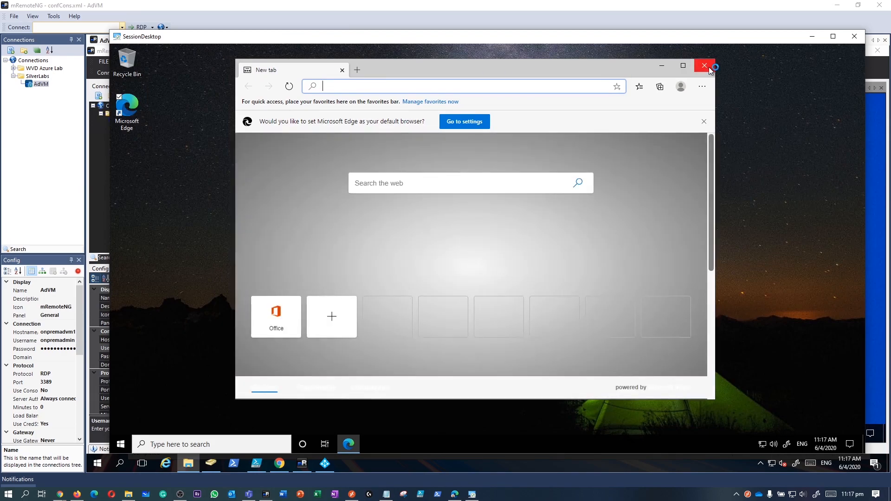
left_click(705, 65)
Create a new text document named test on the desktop and open it in Notepad
right_click(239, 160)
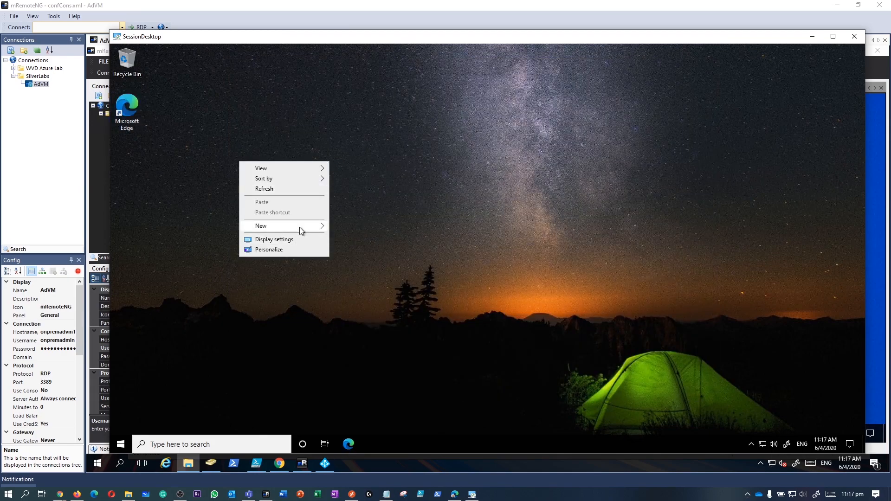
left_click(353, 324)
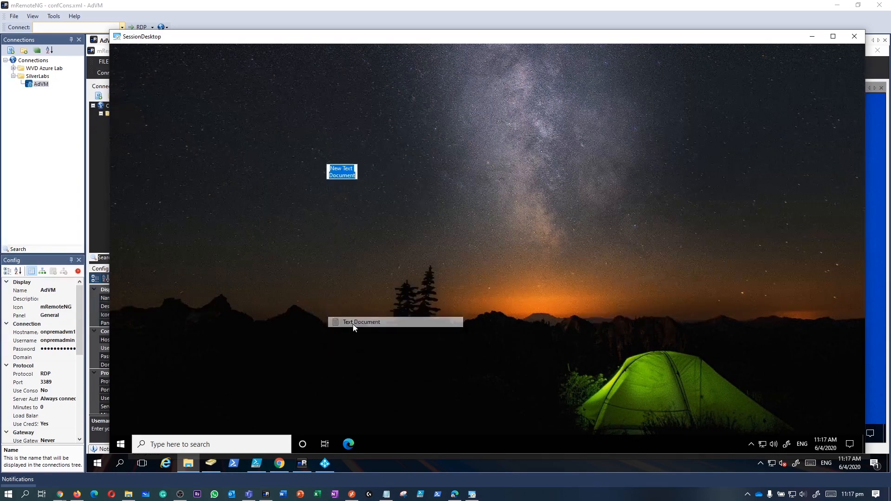
type("test")
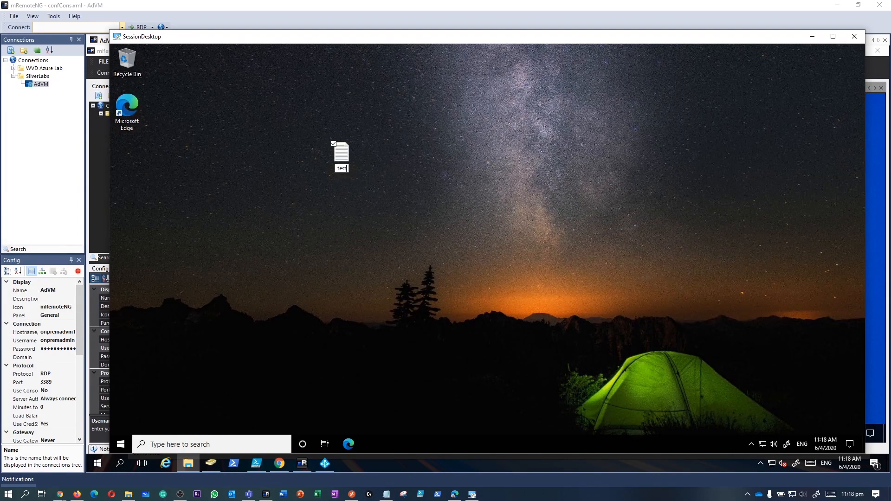
key("Return")
double_click(346, 167)
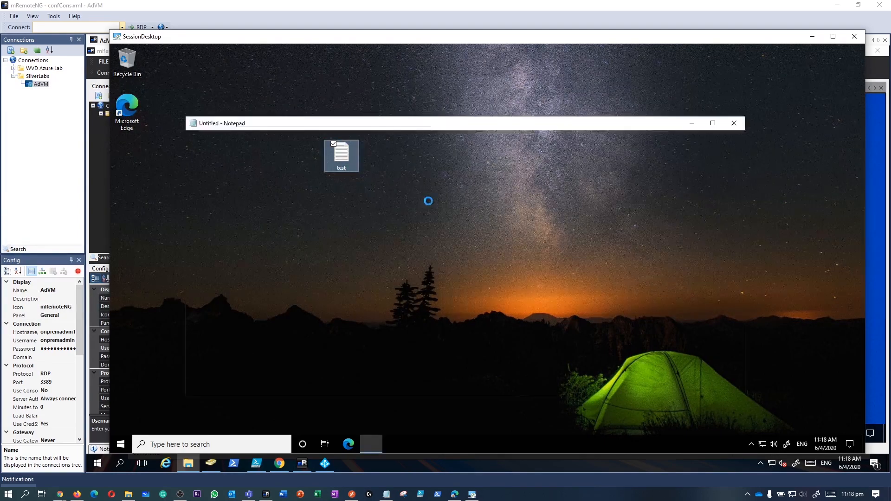
type("Sample")
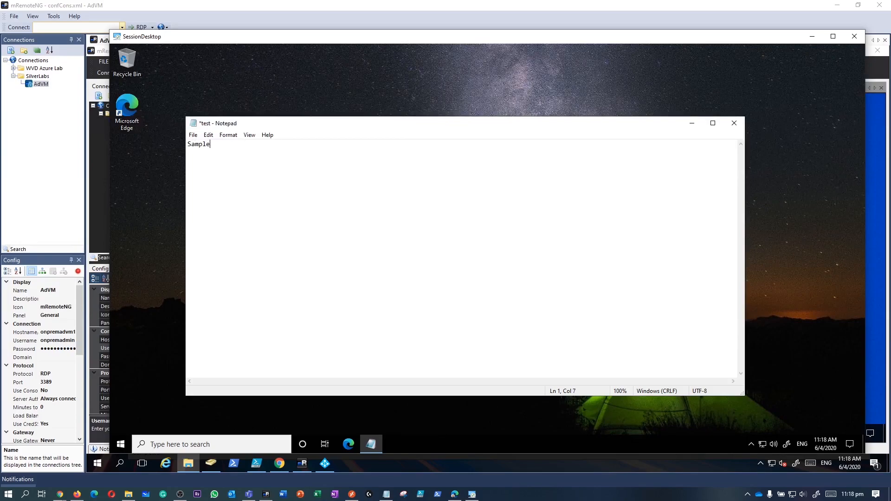